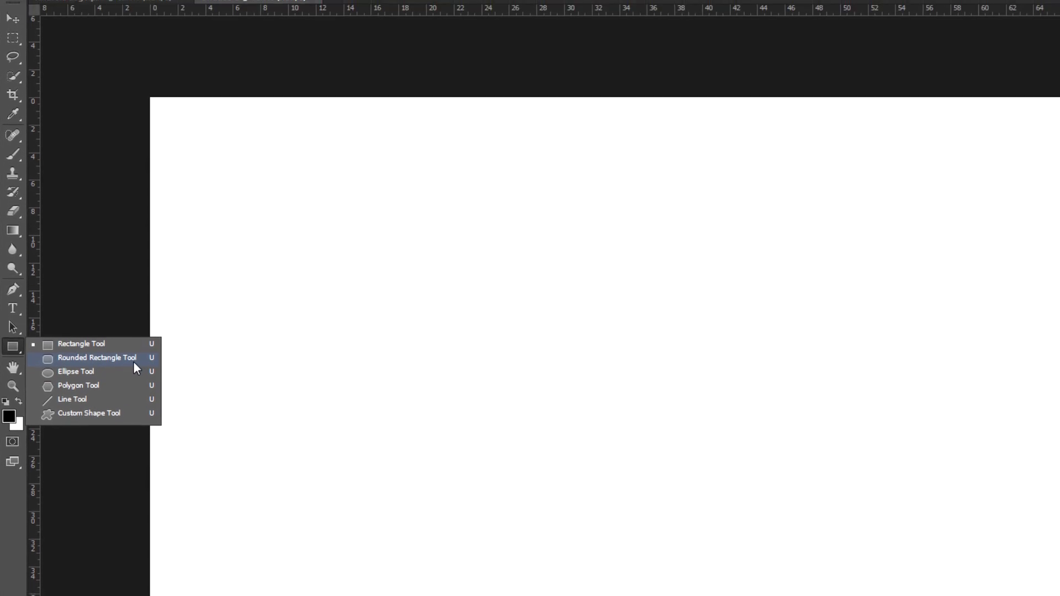
Choose the Rounded Rectangle tool and set its fill color to green #a4c639
{"action": "left_click", "coordinate": [98, 320]}
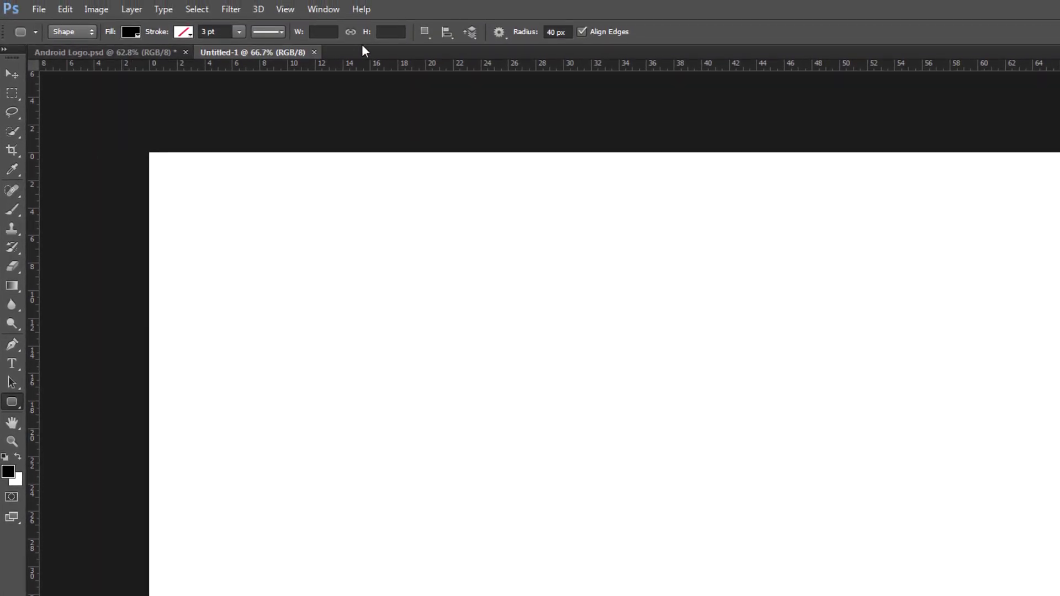
{"action": "left_click", "coordinate": [131, 32]}
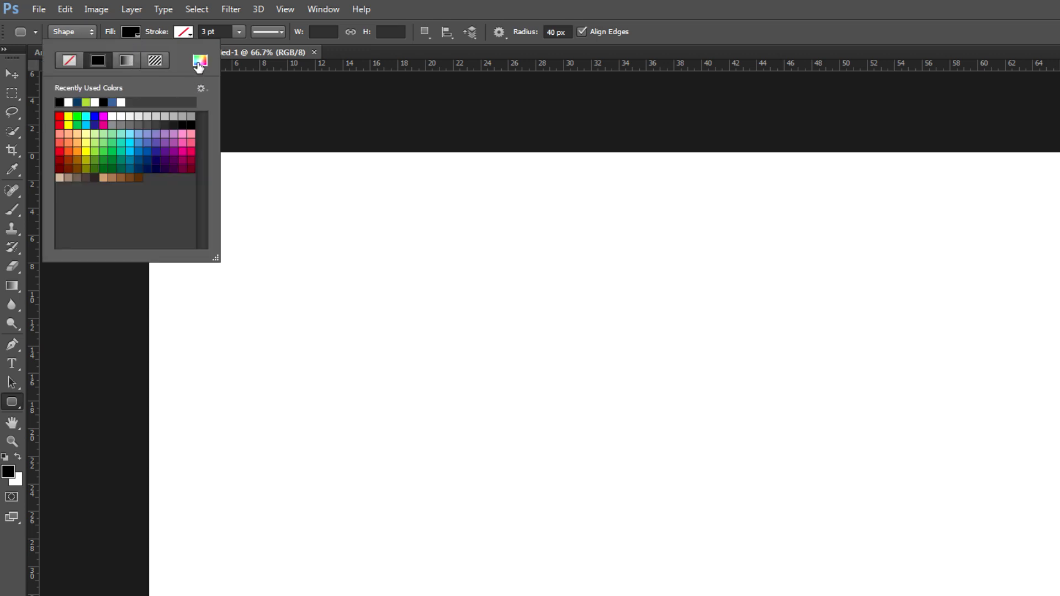
{"action": "left_click", "coordinate": [200, 62]}
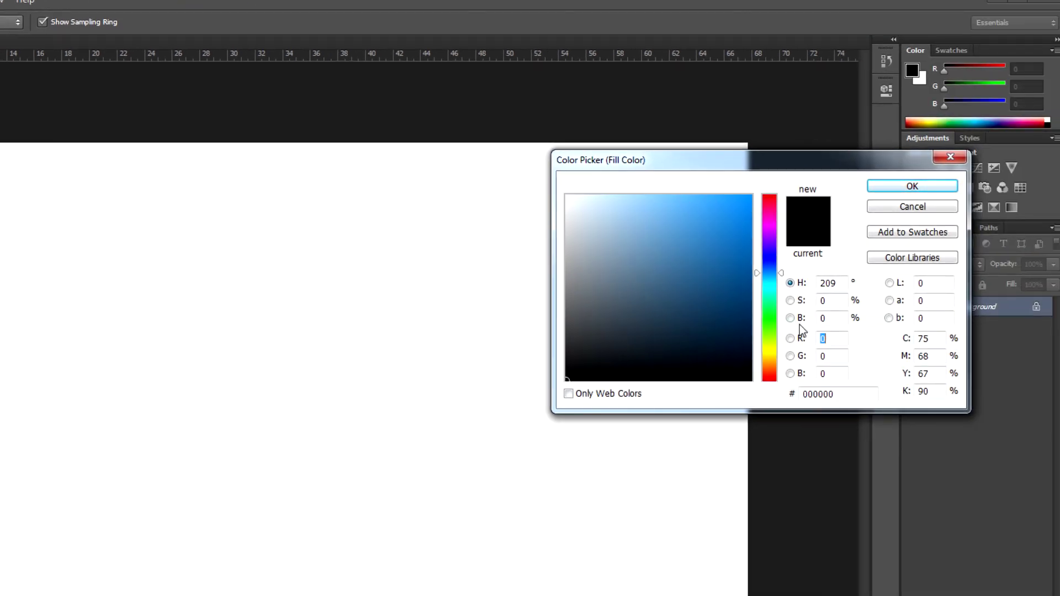
{"action": "left_click", "coordinate": [849, 397]}
{"action": "double_click", "coordinate": [849, 397]}
{"action": "type", "text": "a4"}
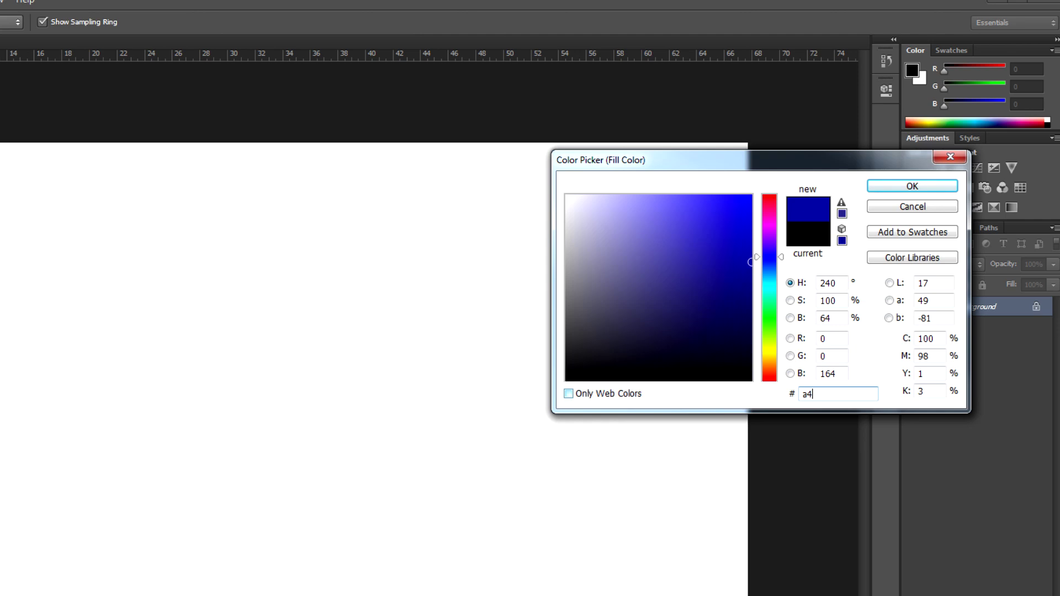
{"action": "type", "text": "c639"}
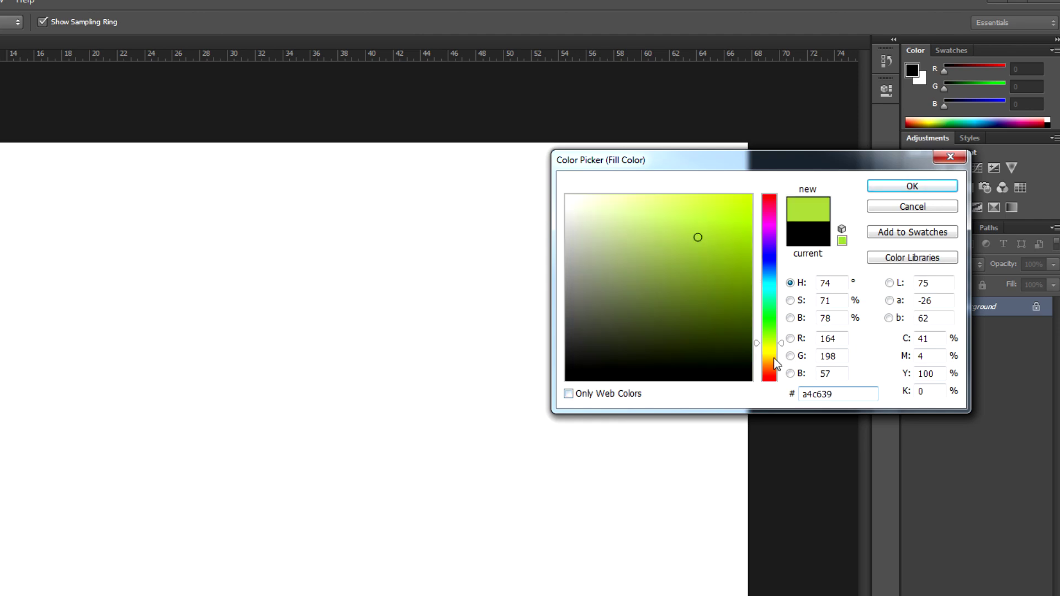
{"action": "left_click", "coordinate": [912, 186]}
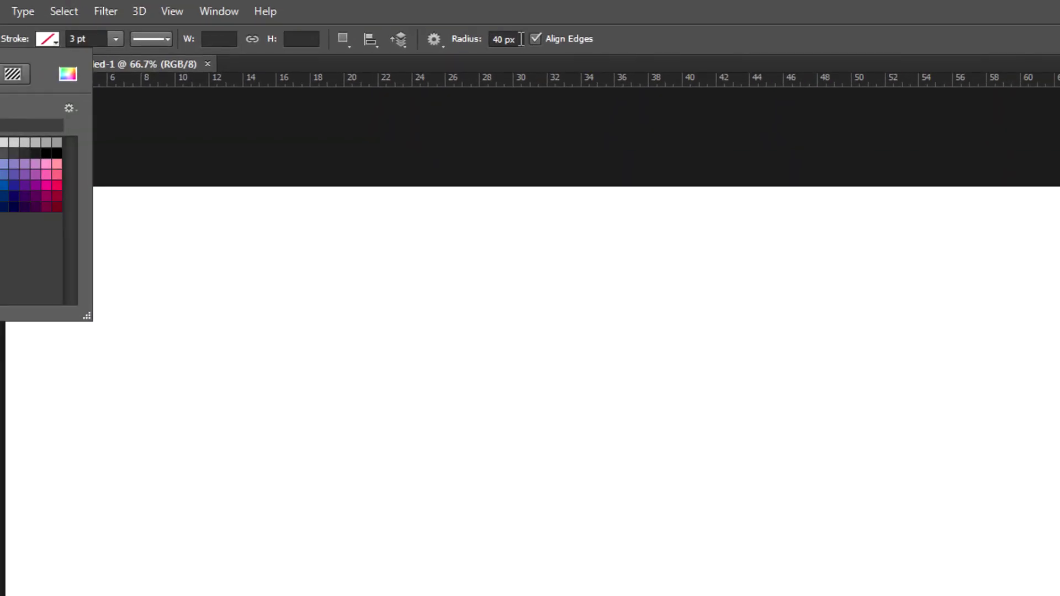
Set the corner radius to 40 px and draw a rounded rectangle body about 386 × 460 px near the canvas center
{"action": "left_click", "coordinate": [495, 43]}
{"action": "type", "text": "40"}
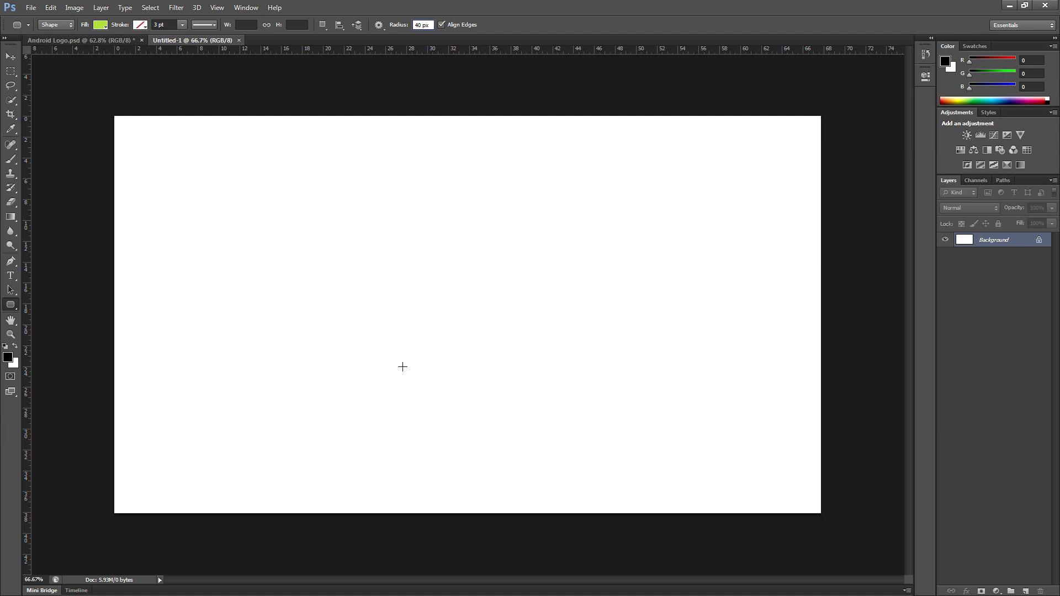
{"action": "left_click_drag", "start_coordinate": [414, 358], "coordinate": [540, 218]}
{"action": "key", "text": "space"}
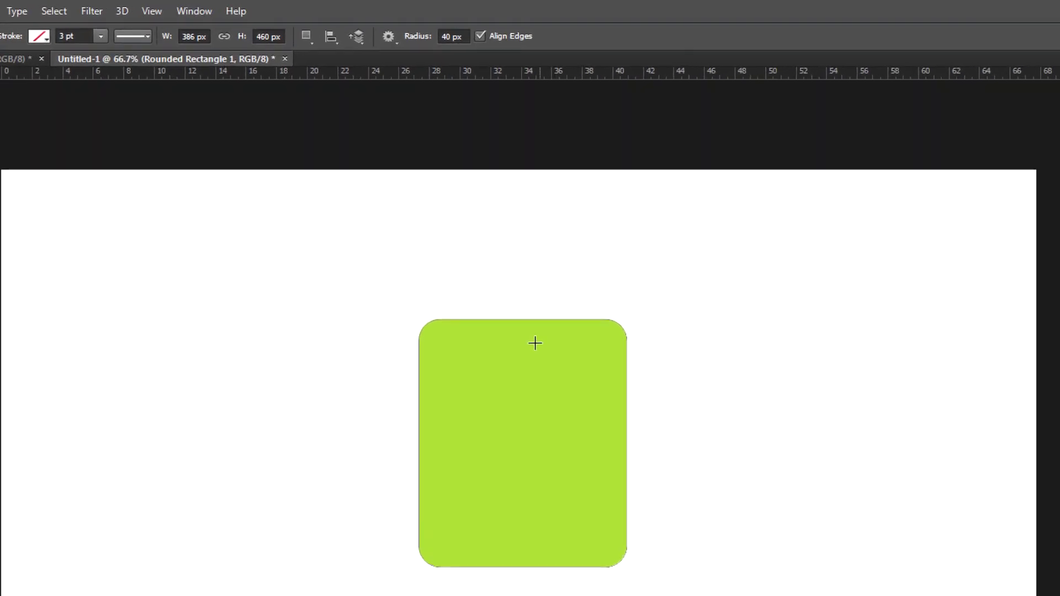
Add a narrow vertical rounded arm left of the body using Combine Shapes, and shift the whole shape slightly right
{"action": "left_click", "coordinate": [312, 37]}
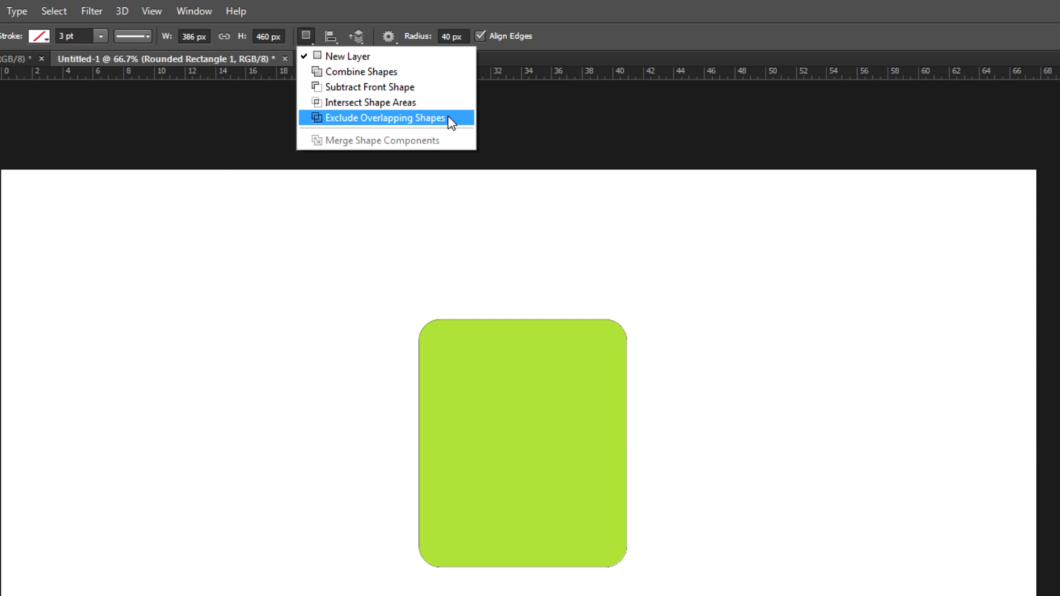
{"action": "left_click", "coordinate": [452, 67]}
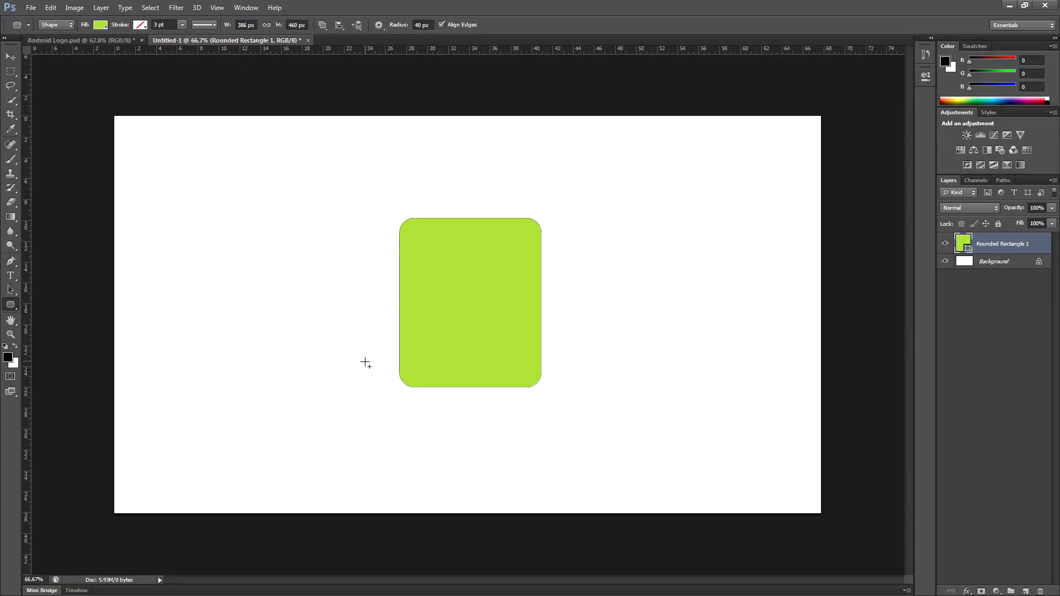
{"action": "left_click_drag", "start_coordinate": [359, 375], "coordinate": [395, 256]}
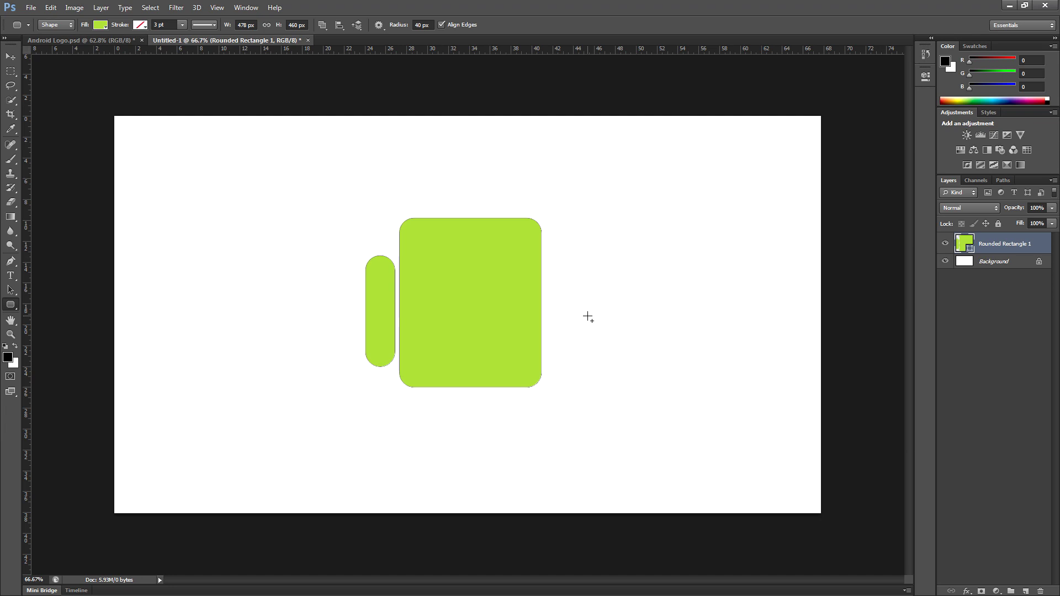
{"action": "key", "text": "v"}
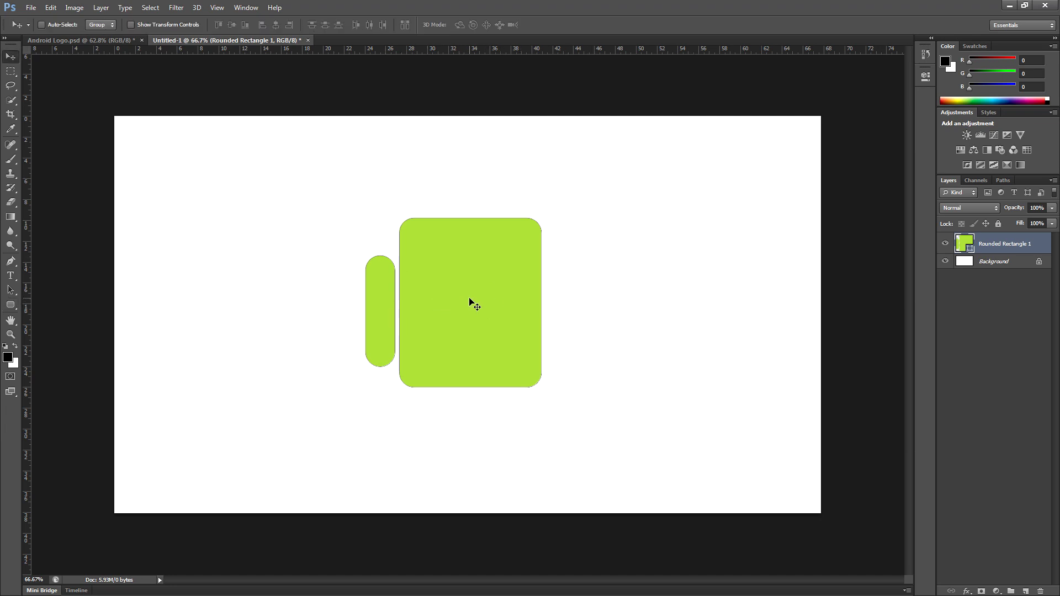
{"action": "mouse_move", "coordinate": [468, 298]}
{"action": "left_mouse_down"}
{"action": "mouse_move", "coordinate": [487, 287]}
{"action": "mouse_move", "coordinate": [475, 299]}
{"action": "left_mouse_up"}
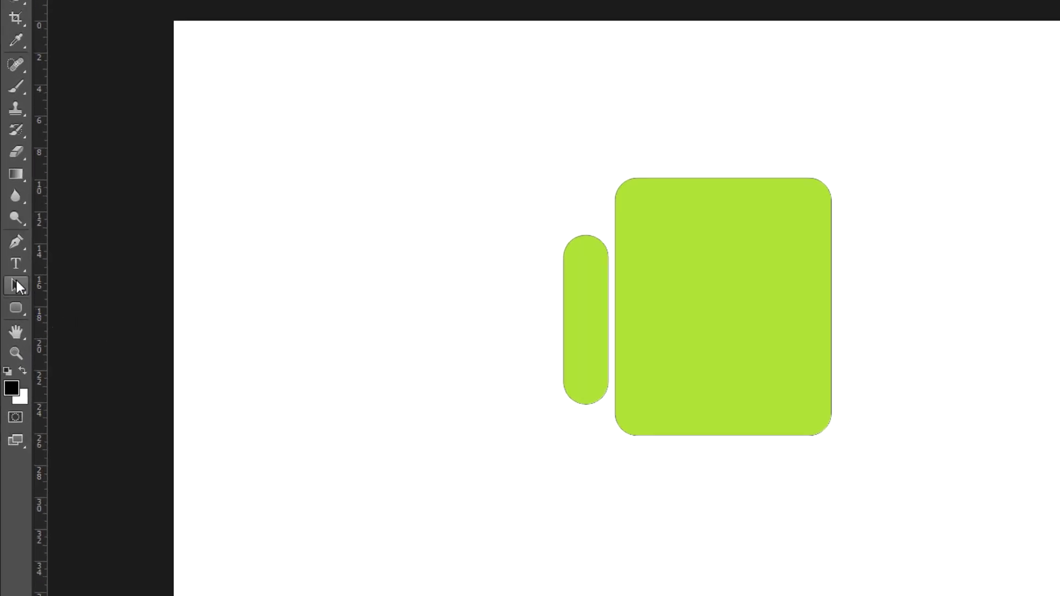
Select the arm with the Path Selection tool and shorten it slightly from its lower end using Free Transform
{"action": "left_click", "coordinate": [11, 289]}
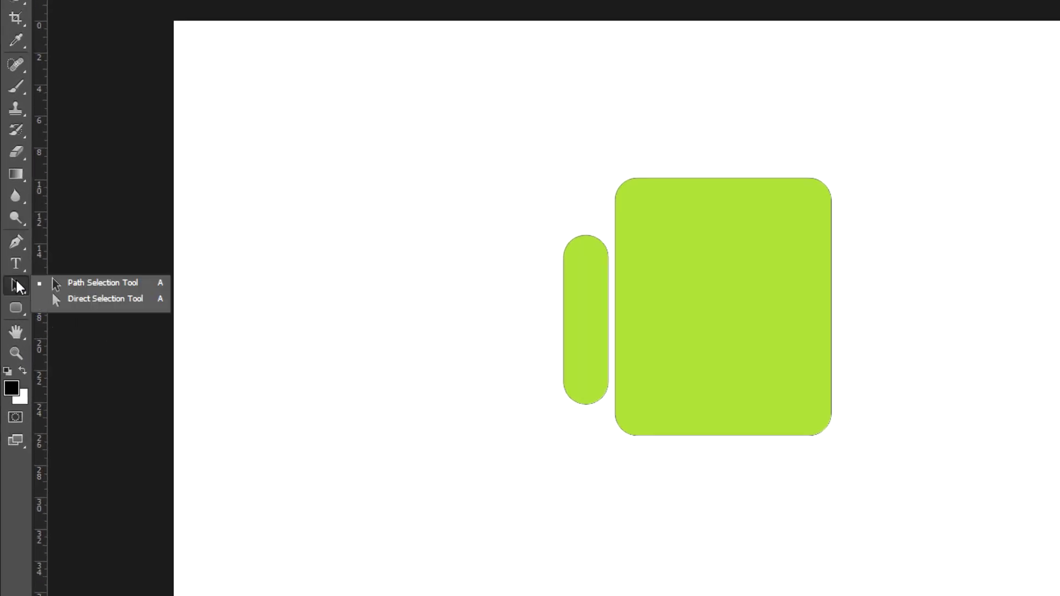
{"action": "left_click", "coordinate": [115, 284]}
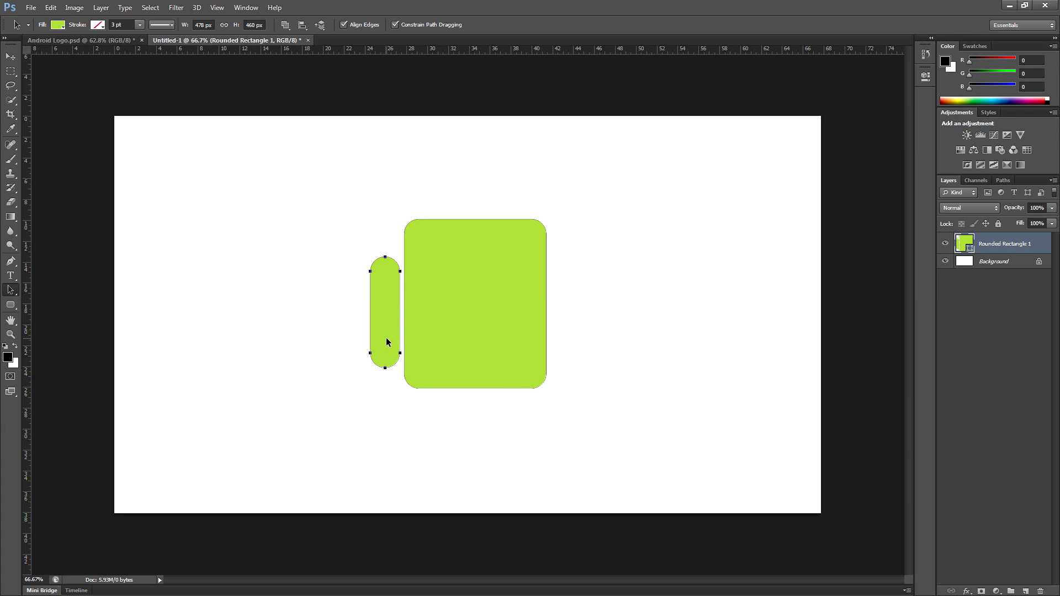
{"action": "left_click_drag", "start_coordinate": [386, 342], "coordinate": [388, 338]}
{"action": "key", "text": "ctrl+z"}
{"action": "key", "text": "ctrl+z"}
{"action": "key", "text": "ctrl+t"}
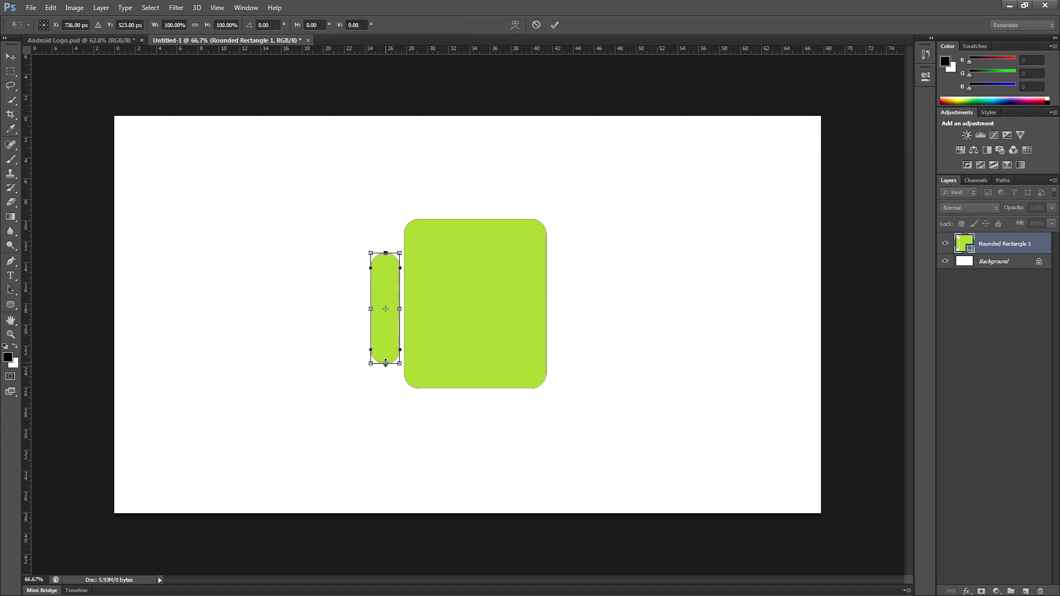
{"action": "left_click_drag", "start_coordinate": [385, 363], "coordinate": [385, 356]}
{"action": "key", "text": "Return"}
Duplicate the arm to the right side of the body and again as two legs overlapping the body's lower edge
{"action": "key", "text": "a"}
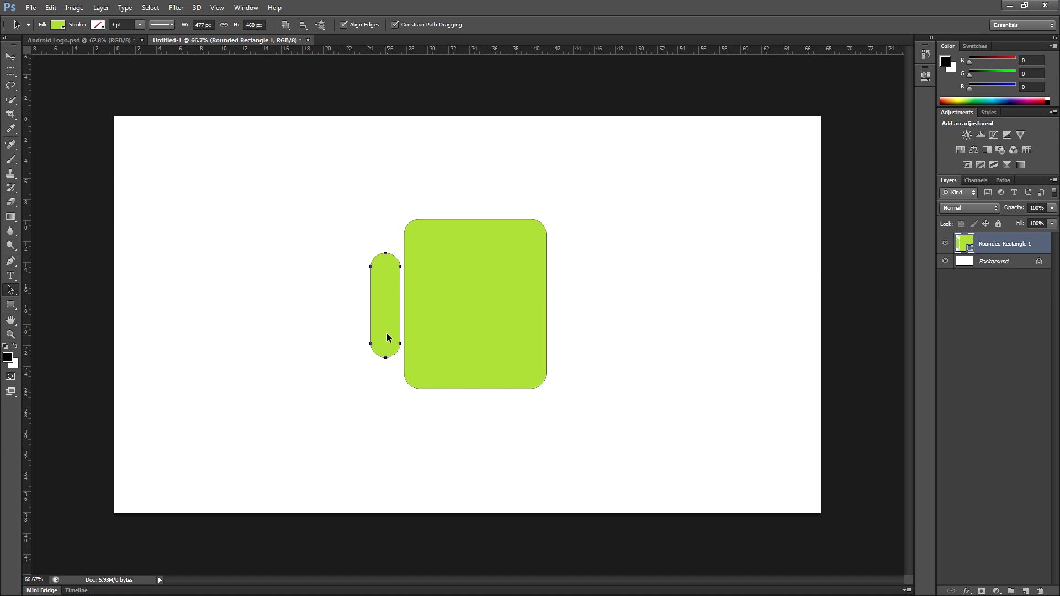
{"action": "left_click_drag", "start_coordinate": [388, 338], "coordinate": [566, 320]}
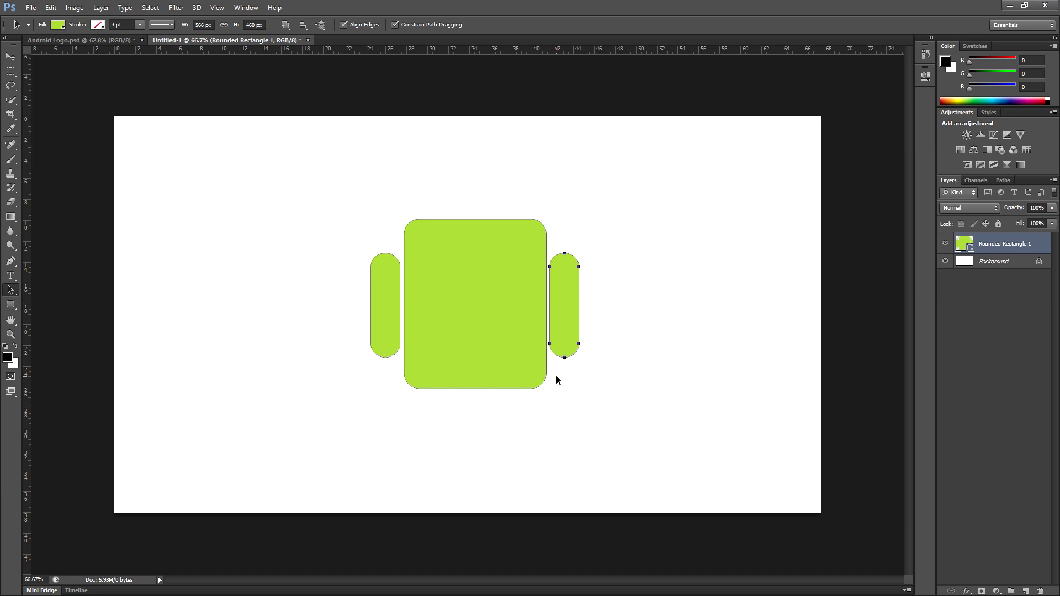
{"action": "left_click_drag", "start_coordinate": [569, 312], "coordinate": [502, 410]}
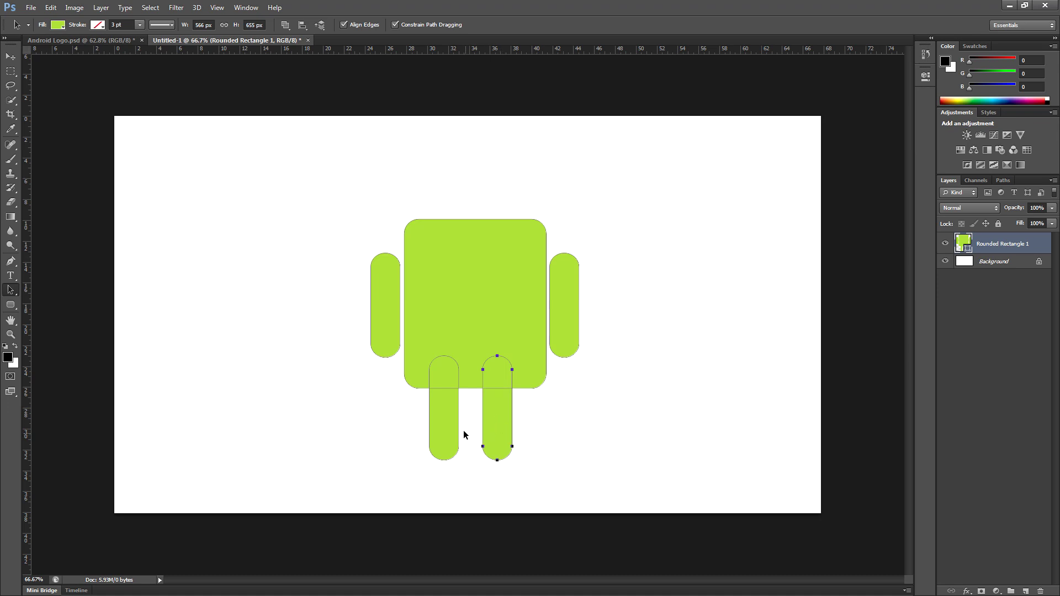
Nudge the left leg slightly right to even out the leg spacing, and deselect it
{"action": "key", "text": "Right"}
{"action": "key", "text": "Right"}
{"action": "key", "text": "Right"}
{"action": "key", "text": "Right"}
{"action": "key", "text": "Right"}
{"action": "key", "text": "Right"}
{"action": "key", "text": "Right"}
{"action": "key", "text": "Right"}
{"action": "key", "text": "Right"}
{"action": "key", "text": "Right"}
{"action": "key", "text": "Right"}
{"action": "key", "text": "Right"}
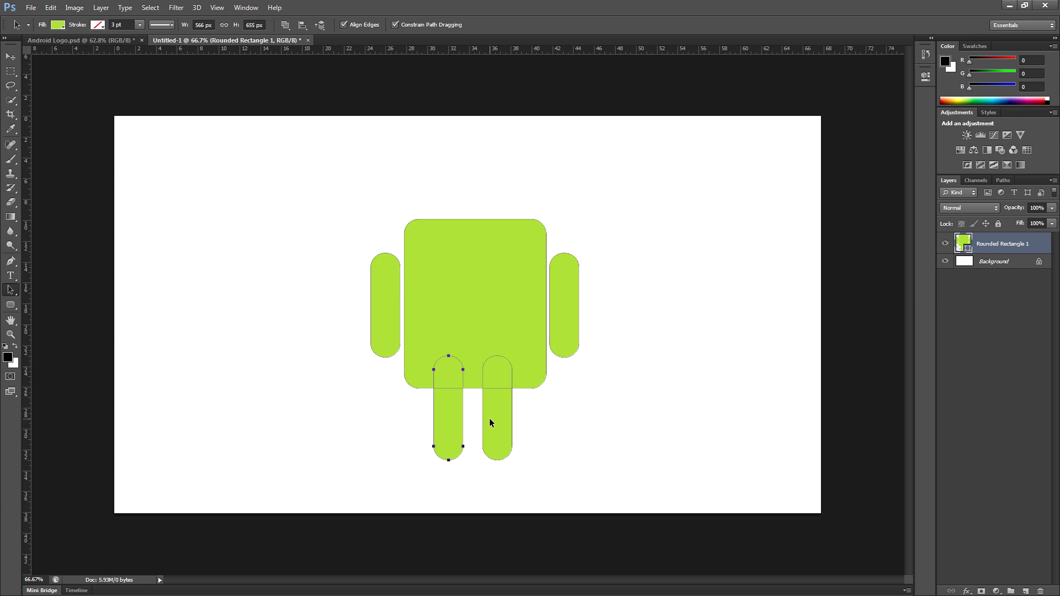
{"action": "left_click", "coordinate": [424, 421]}
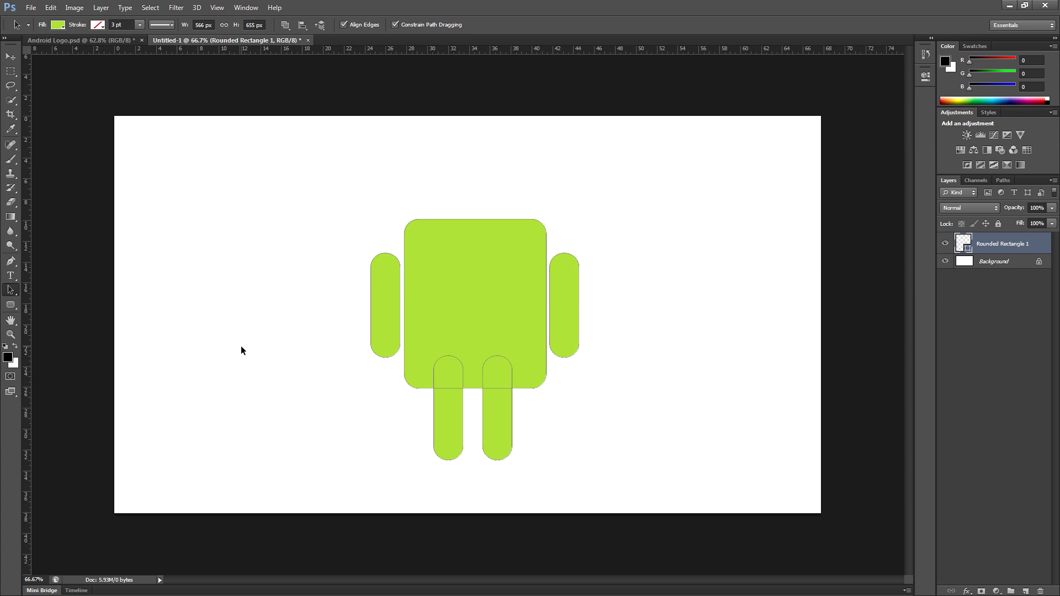
Cut off the top of the body with a wide rounded rectangle in Subtract Front Shape mode, down to arm-top level
{"action": "left_click", "coordinate": [18, 307]}
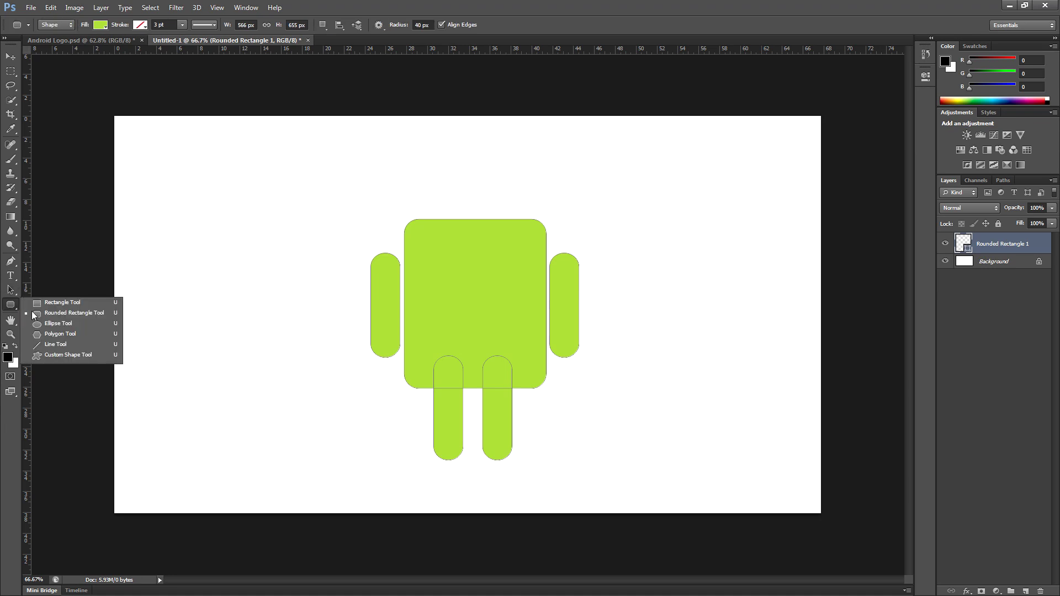
{"action": "left_click", "coordinate": [66, 316]}
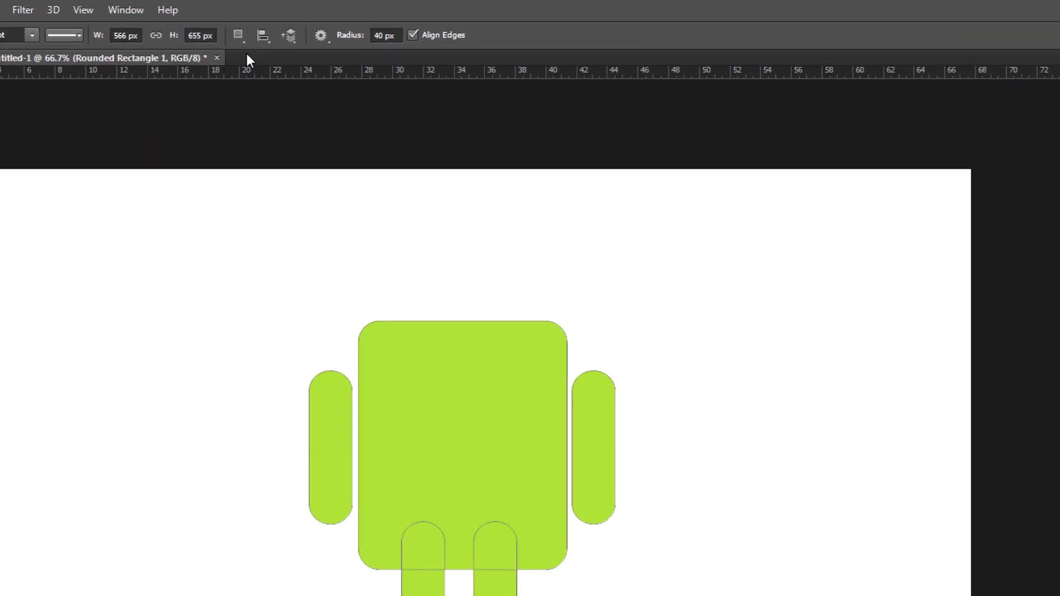
{"action": "left_click", "coordinate": [323, 26]}
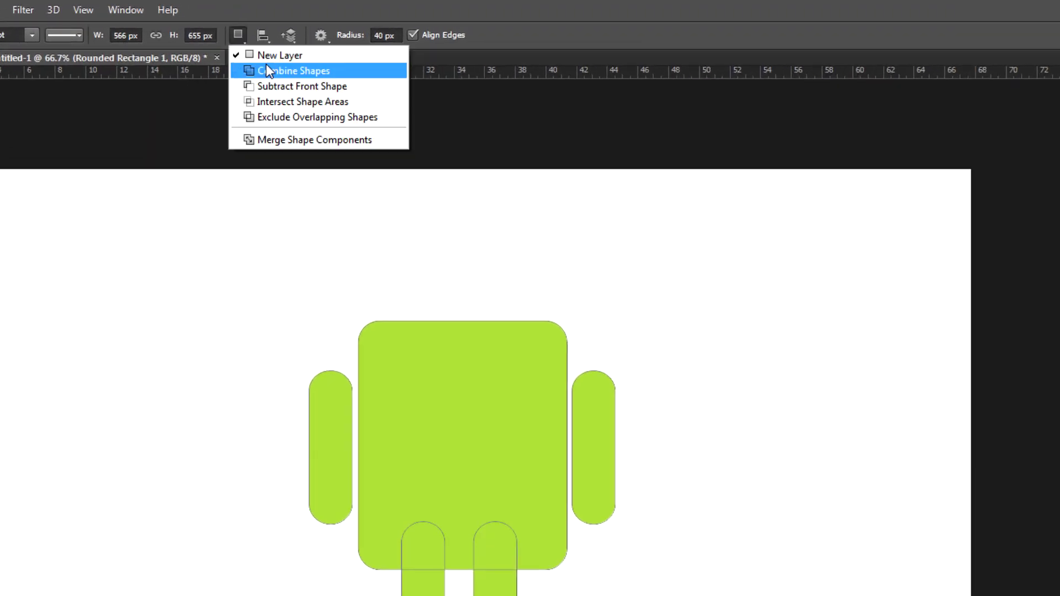
{"action": "left_click", "coordinate": [314, 86]}
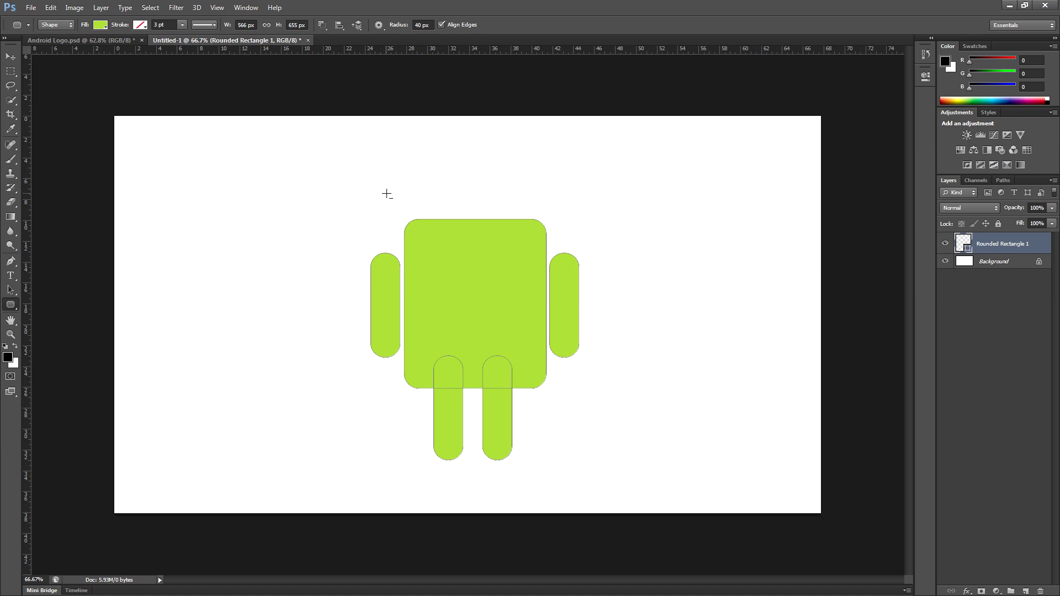
{"action": "left_click_drag", "start_coordinate": [386, 194], "coordinate": [526, 241]}
{"action": "mouse_move", "coordinate": [550, 242]}
{"action": "left_mouse_down"}
{"action": "mouse_move", "coordinate": [560, 268]}
{"action": "mouse_move", "coordinate": [560, 253]}
{"action": "left_mouse_up"}
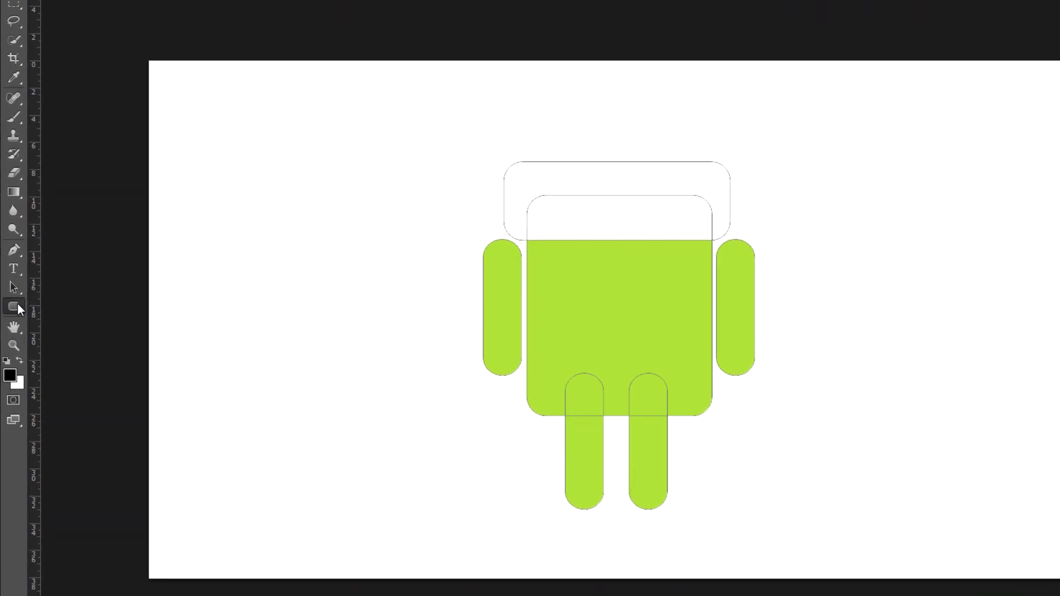
Add a circle as wide as the body over its upper part with the Ellipse tool and Combine Shapes, forming the head
{"action": "left_click_drag", "start_coordinate": [12, 302], "coordinate": [84, 330]}
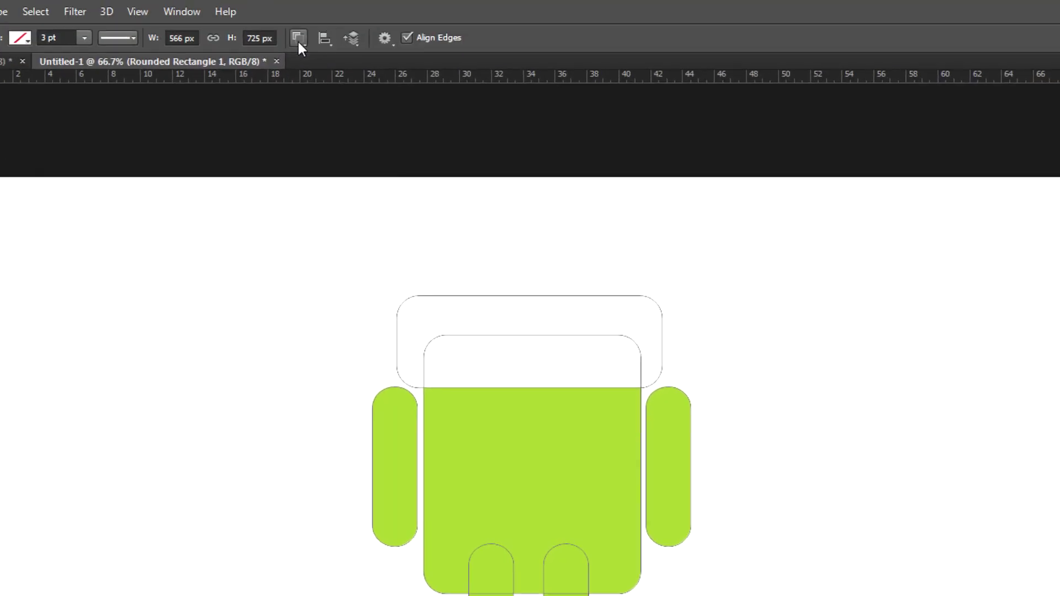
{"action": "left_click", "coordinate": [298, 38]}
{"action": "left_click", "coordinate": [373, 76]}
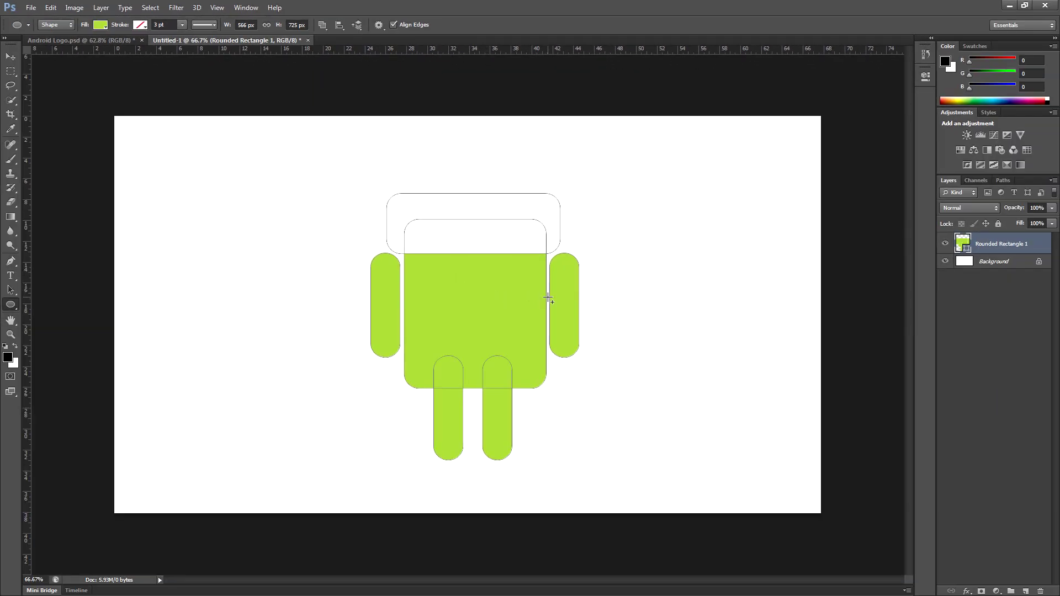
{"action": "left_click_drag", "start_coordinate": [546, 303], "coordinate": [375, 179]}
{"action": "key", "text": "space"}
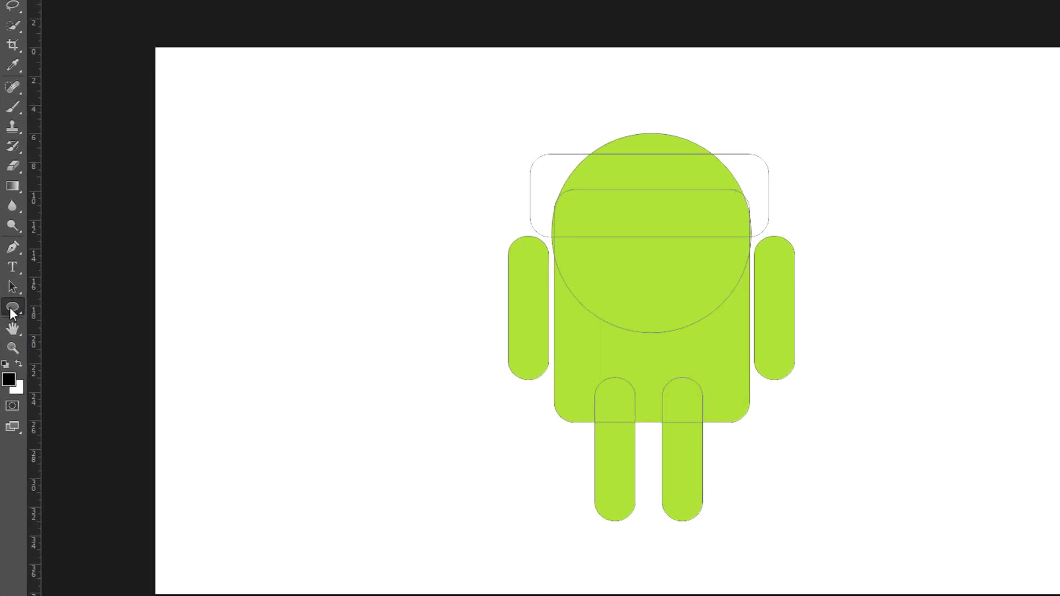
Subtract a thin horizontal rectangle across the circle just above the arms to separate the head from the body
{"action": "right_click", "coordinate": [10, 304]}
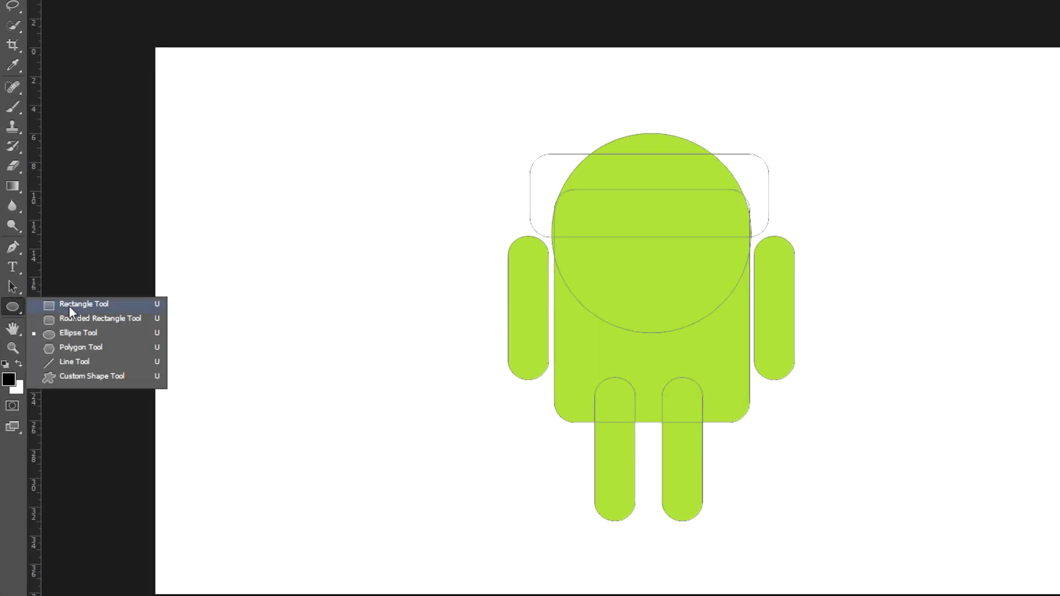
{"action": "left_click", "coordinate": [130, 304]}
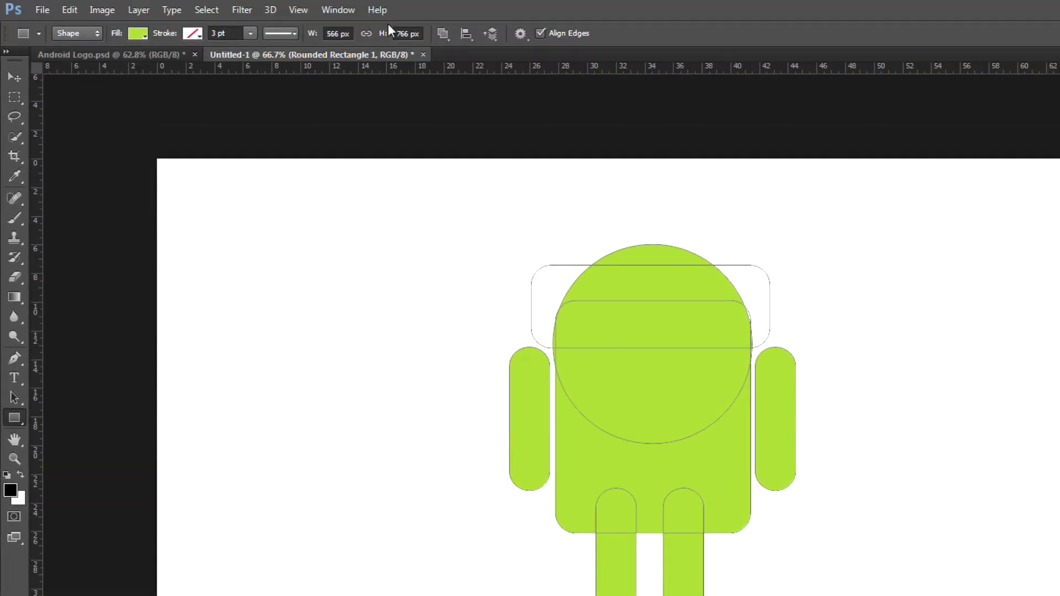
{"action": "left_click", "coordinate": [441, 0]}
{"action": "left_click", "coordinate": [502, 81]}
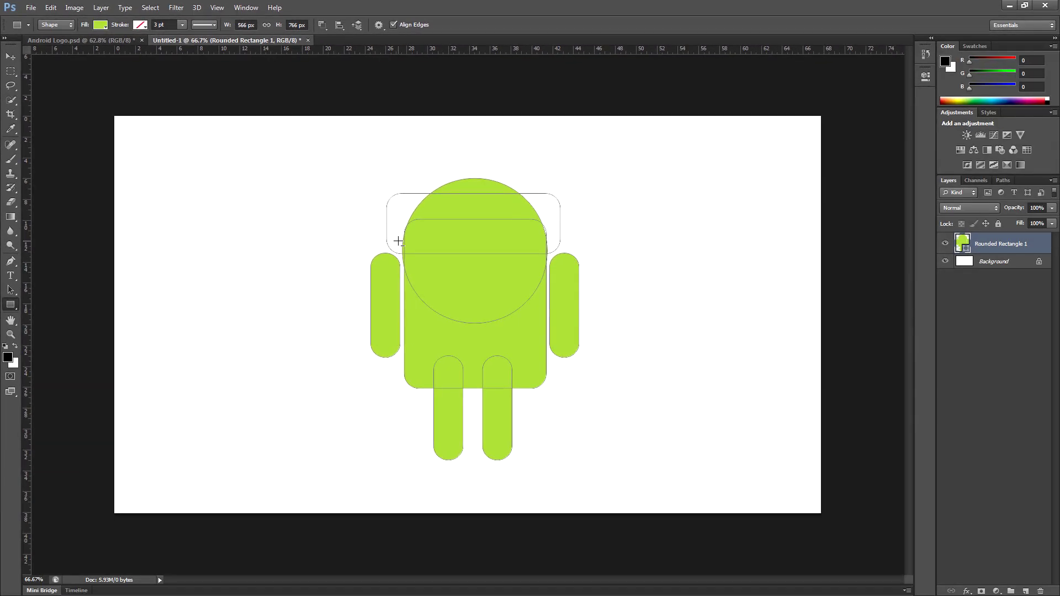
{"action": "left_click_drag", "start_coordinate": [398, 241], "coordinate": [557, 251]}
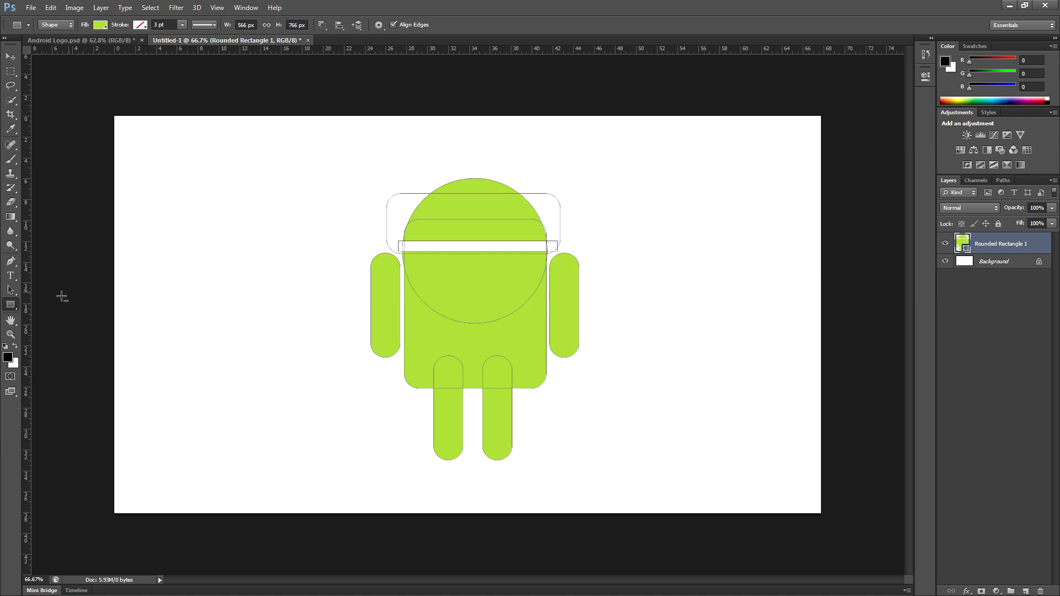
Subtract a small circular eye from the head's left half with the Ellipse tool and duplicate it horizontally to the right half
{"action": "left_click", "coordinate": [15, 310]}
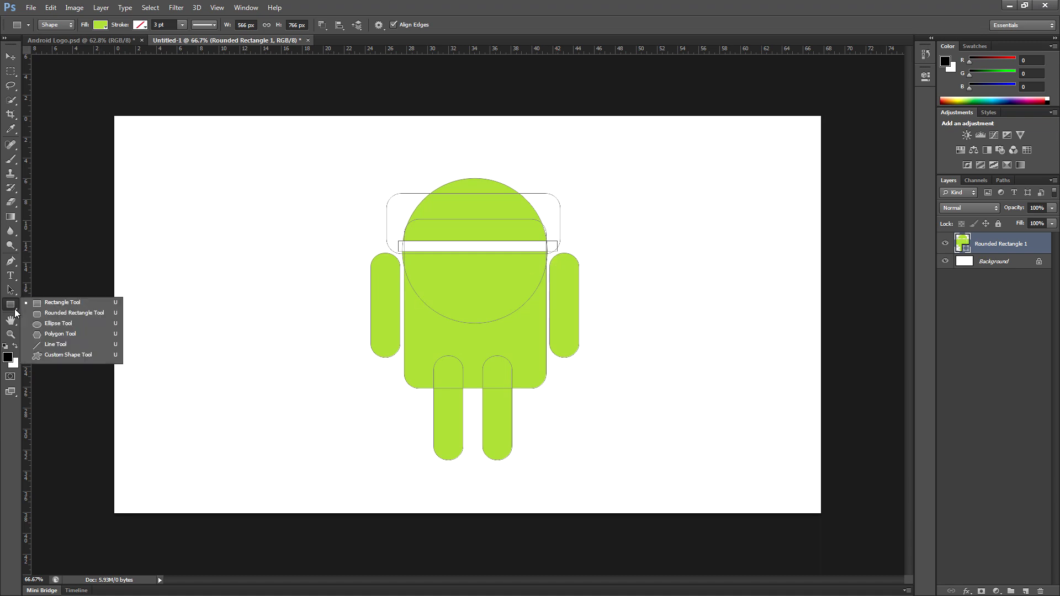
{"action": "left_click", "coordinate": [56, 325]}
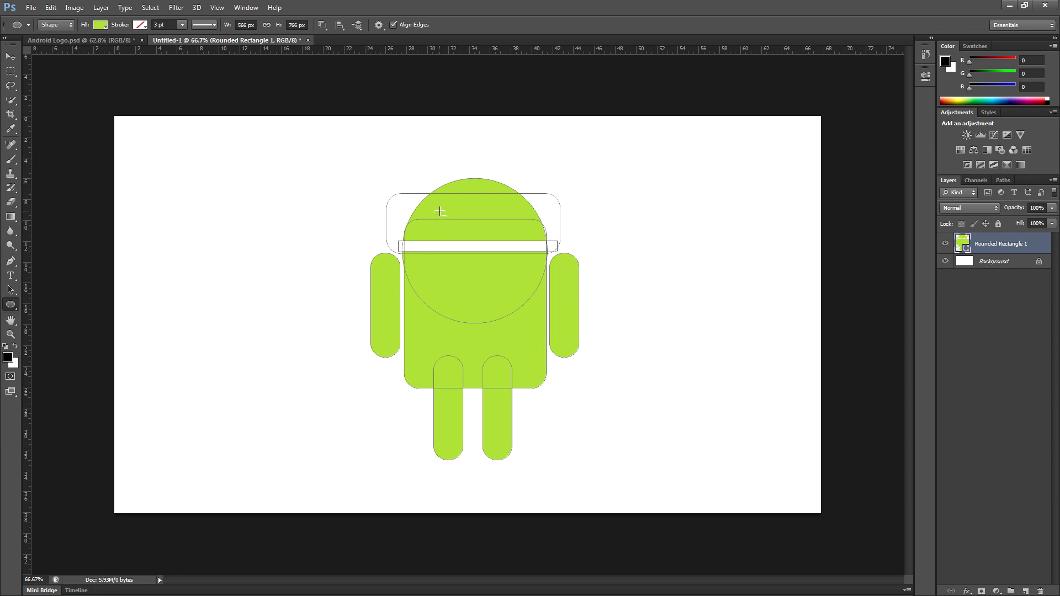
{"action": "left_click_drag", "start_coordinate": [440, 212], "coordinate": [453, 203]}
{"action": "left_click_drag", "start_coordinate": [16, 293], "coordinate": [90, 295]}
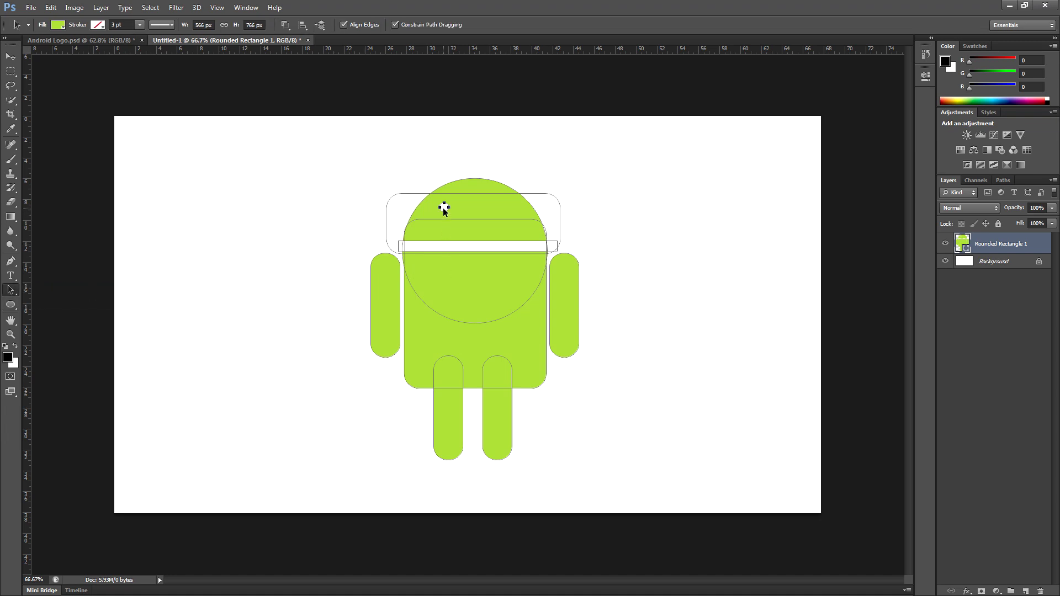
{"action": "left_click_drag", "start_coordinate": [444, 208], "coordinate": [503, 208]}
Add a thin vertical rounded rectangle over the head's upper left with Combine Shapes, as an antenna
{"action": "left_click", "coordinate": [17, 288]}
{"action": "left_click", "coordinate": [11, 304]}
{"action": "left_click", "coordinate": [12, 305]}
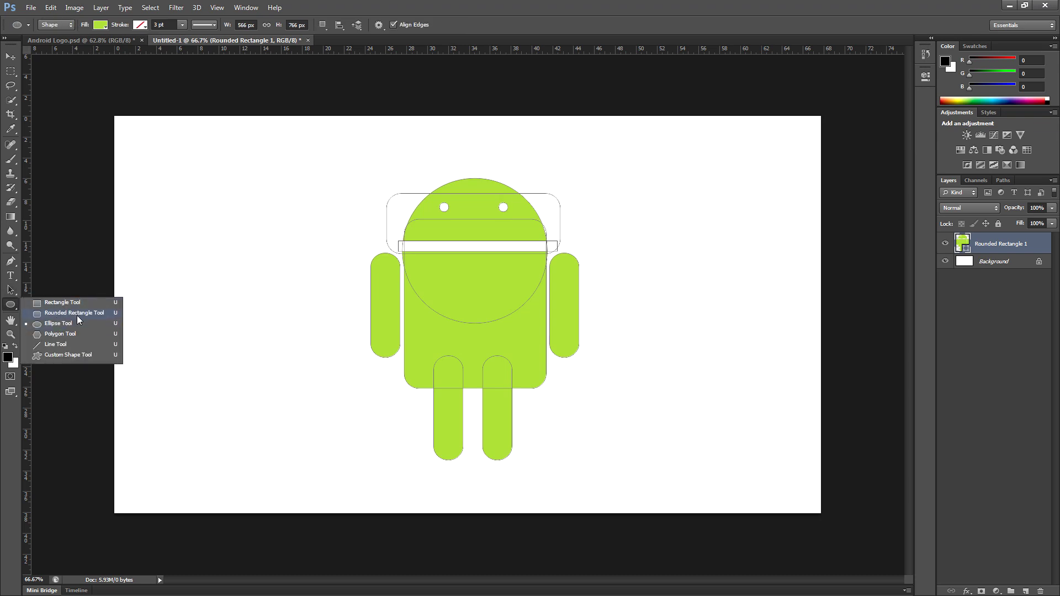
{"action": "left_click", "coordinate": [77, 314]}
{"action": "left_click", "coordinate": [323, 25]}
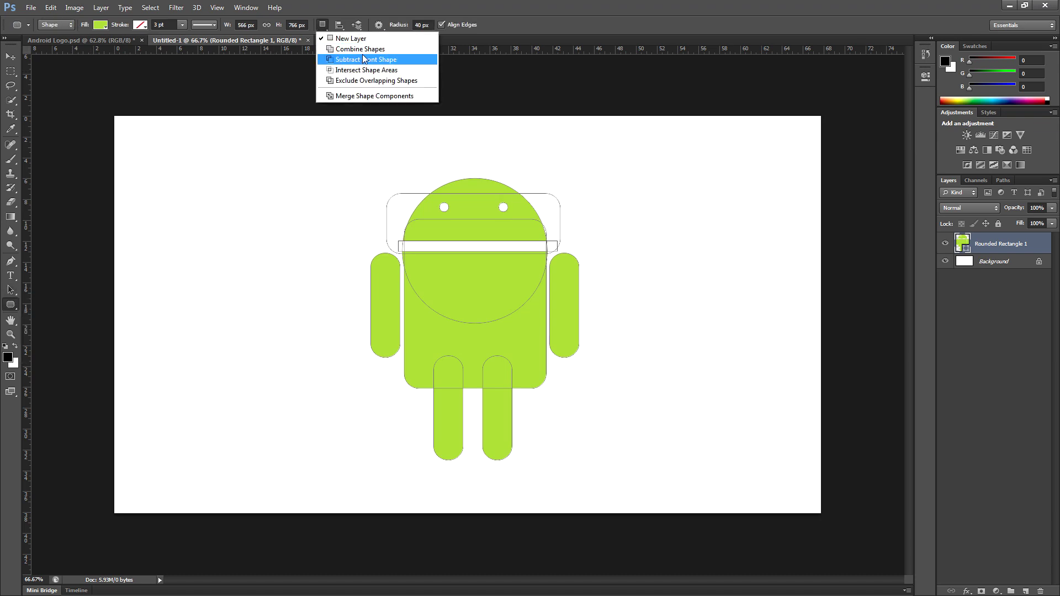
{"action": "left_click", "coordinate": [373, 49]}
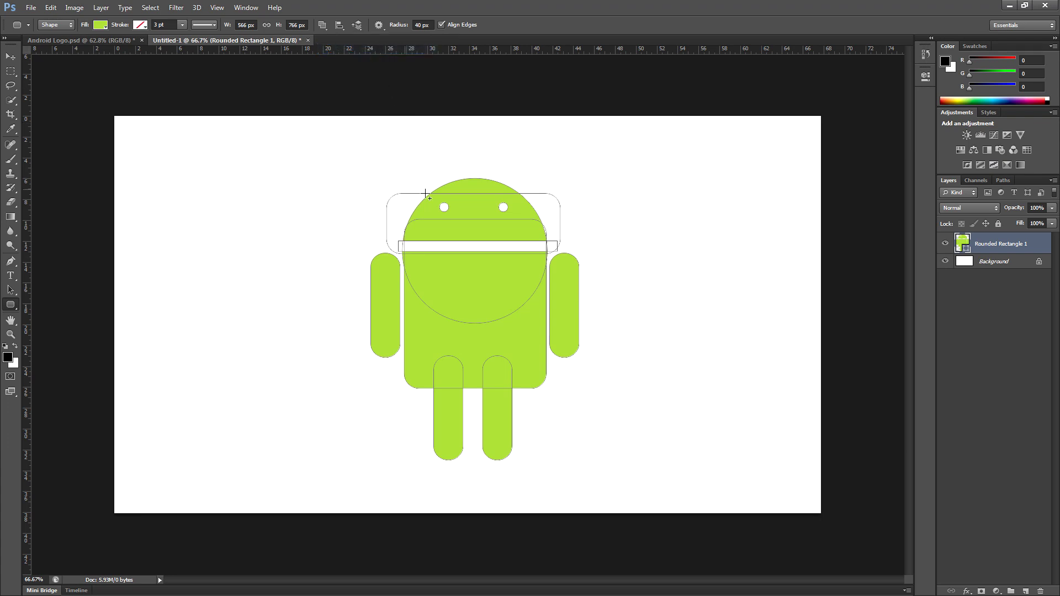
{"action": "left_click_drag", "start_coordinate": [413, 168], "coordinate": [420, 217]}
Tilt the antenna about 20° counterclockwise, set it on the head above the left eye, and place a copy to its right
{"action": "left_click", "coordinate": [11, 290]}
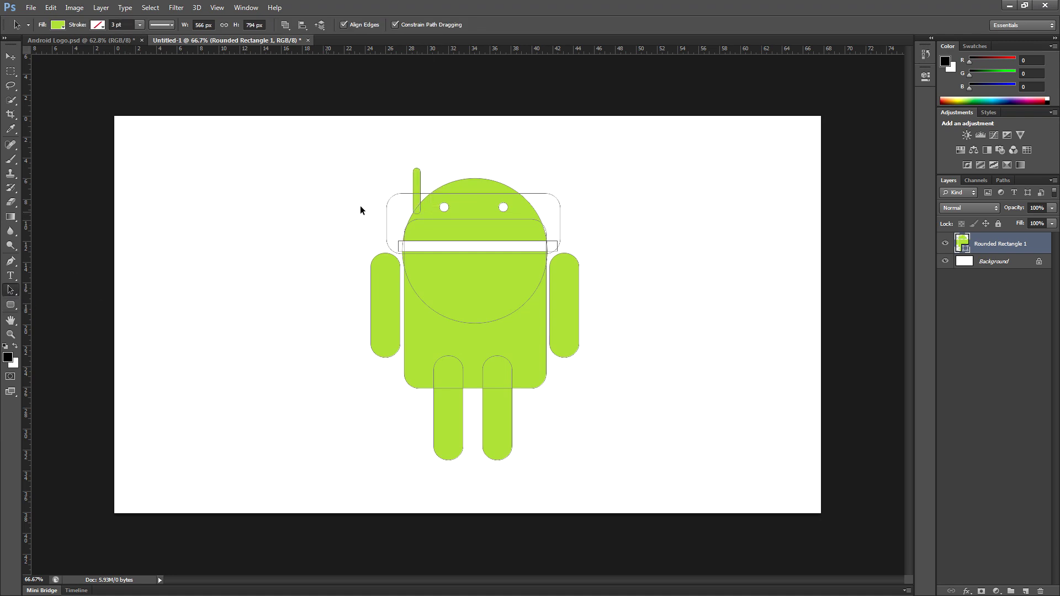
{"action": "left_click", "coordinate": [418, 184]}
{"action": "key", "text": "ctrl+t"}
{"action": "left_click_drag", "start_coordinate": [409, 158], "coordinate": [399, 165]}
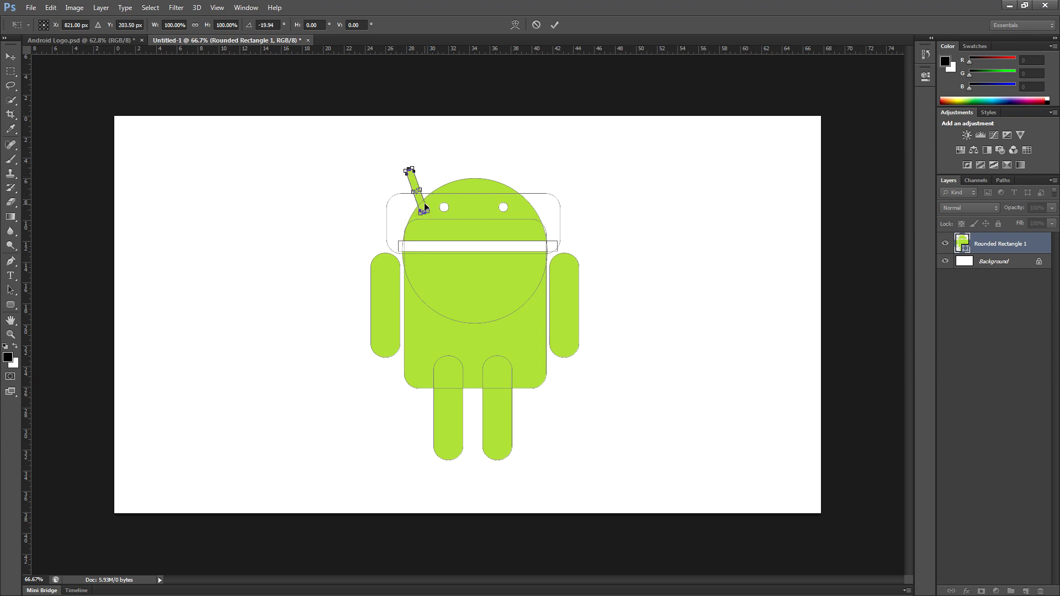
{"action": "mouse_move", "coordinate": [422, 203]}
{"action": "left_mouse_down"}
{"action": "mouse_move", "coordinate": [445, 185]}
{"action": "mouse_move", "coordinate": [484, 184]}
{"action": "mouse_move", "coordinate": [457, 175]}
{"action": "mouse_move", "coordinate": [490, 173]}
{"action": "left_mouse_up"}
{"action": "key", "text": "Return"}
Flip the antenna copy horizontally and nudge it about 23 px right so it mirrors the left antenna
{"action": "key", "text": "ctrl+z"}
{"action": "key", "text": "ctrl+t"}
{"action": "right_click", "coordinate": [489, 171]}
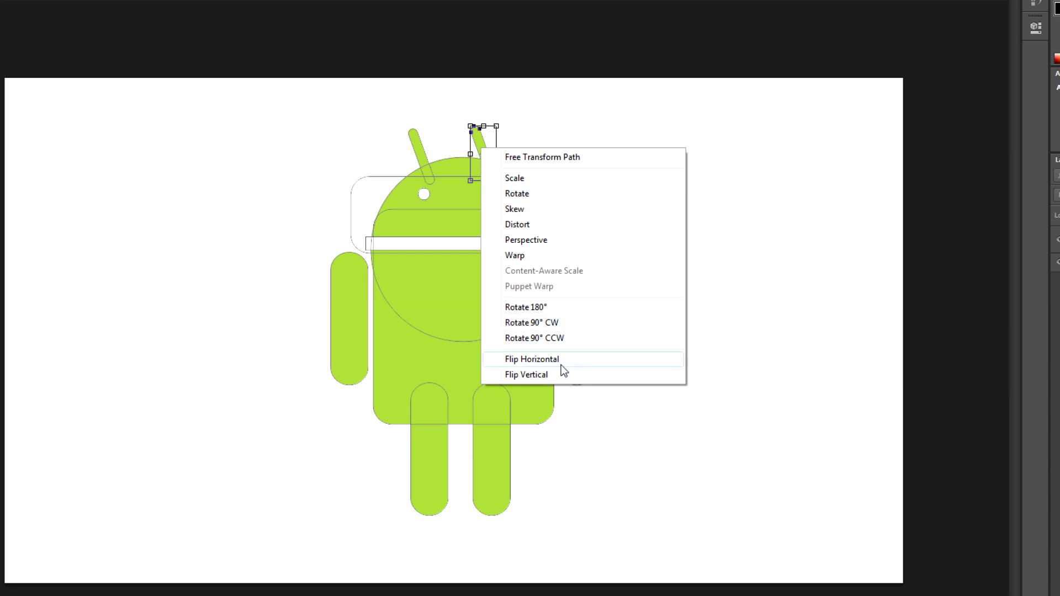
{"action": "left_click", "coordinate": [561, 364]}
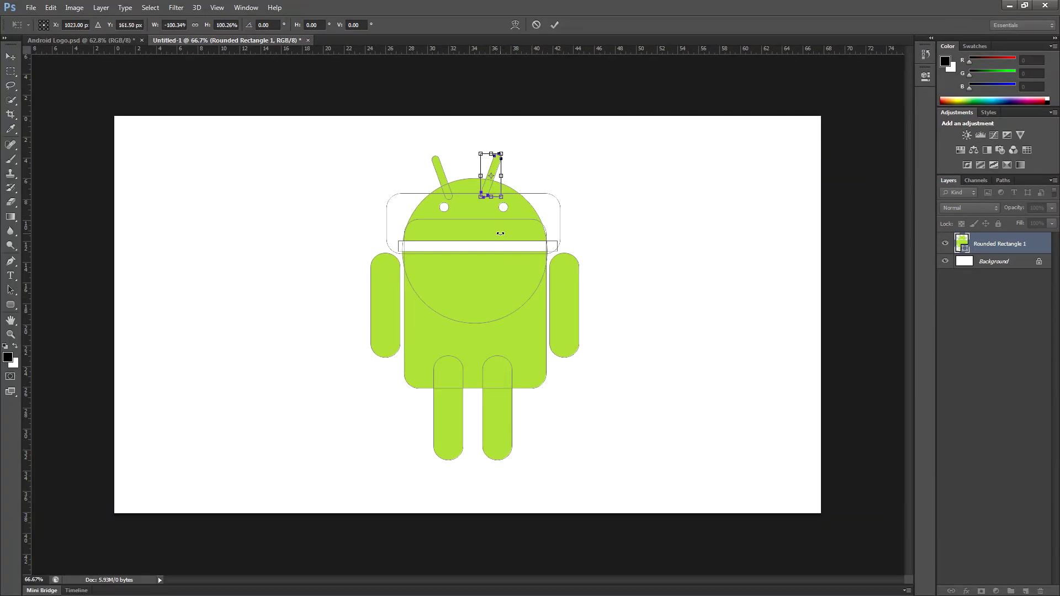
{"action": "key", "text": "Right"}
{"action": "key", "text": "Right"}
{"action": "key", "text": "Right"}
{"action": "key", "text": "Right"}
{"action": "key", "text": "Right"}
{"action": "key", "text": "Right"}
{"action": "key", "text": "Right"}
{"action": "key", "text": "Right"}
{"action": "key", "text": "Right"}
{"action": "key", "text": "Right"}
{"action": "key", "text": "Right"}
{"action": "key", "text": "Right"}
{"action": "key", "text": "Right"}
{"action": "key", "text": "Right"}
{"action": "key", "text": "Right"}
{"action": "key", "text": "Right"}
{"action": "key", "text": "Right"}
{"action": "key", "text": "Right"}
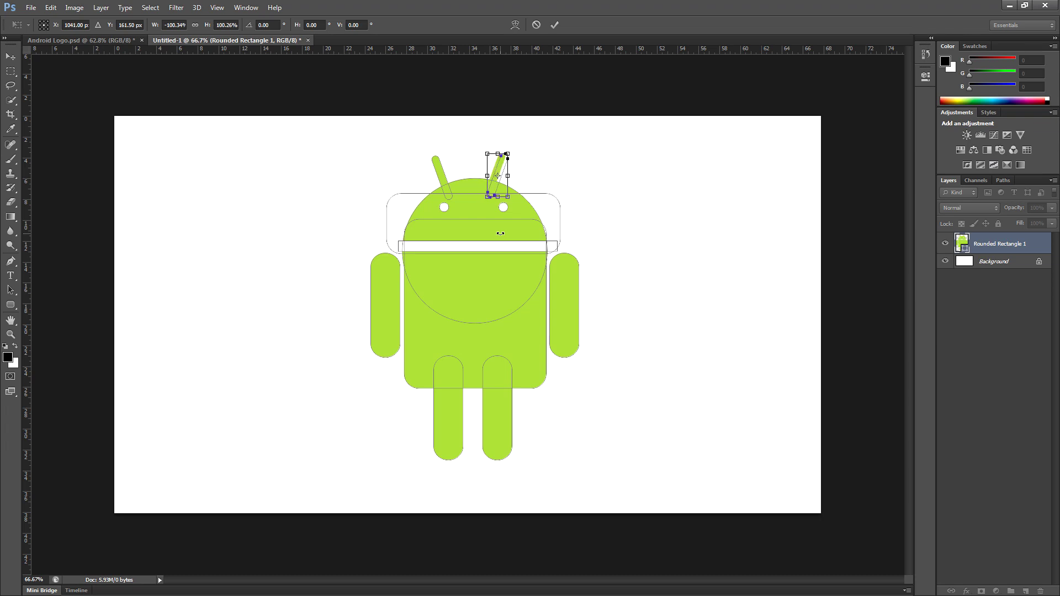
{"action": "key", "text": "Right"}
{"action": "key", "text": "Right"}
{"action": "key", "text": "Right"}
{"action": "key", "text": "Right"}
{"action": "key", "text": "Right"}
{"action": "key", "text": "Return"}
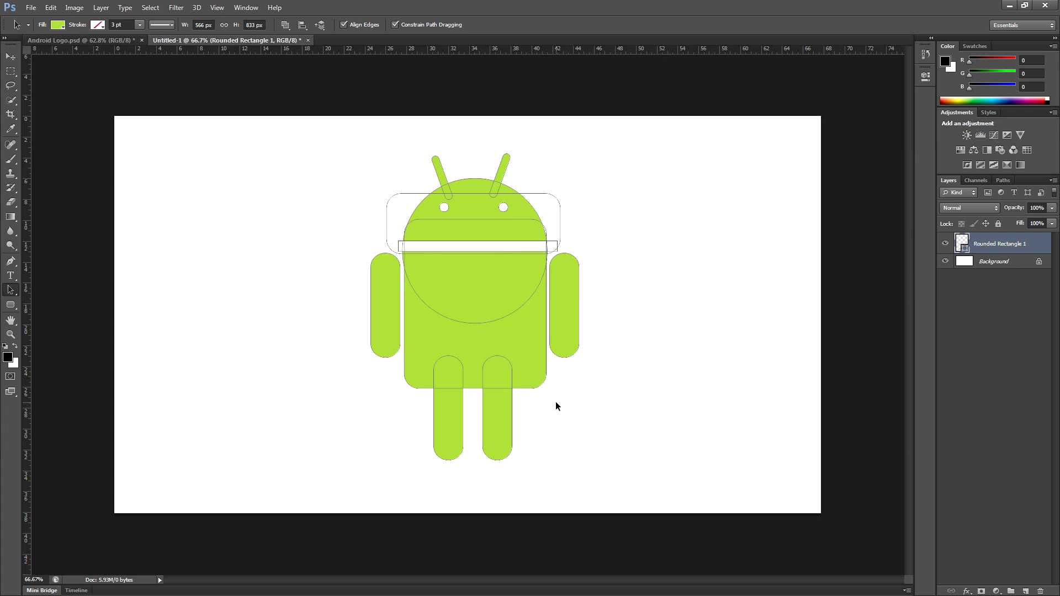
Nudge the left leg slightly right and the right leg slightly left to centre the pair under the body
{"action": "left_click", "coordinate": [450, 416]}
{"action": "key", "text": "Right"}
{"action": "key", "text": "Right"}
{"action": "key", "text": "Right"}
{"action": "key", "text": "Right"}
{"action": "key", "text": "Right"}
{"action": "key", "text": "Right"}
{"action": "key", "text": "Right"}
{"action": "key", "text": "Right"}
{"action": "key", "text": "Right"}
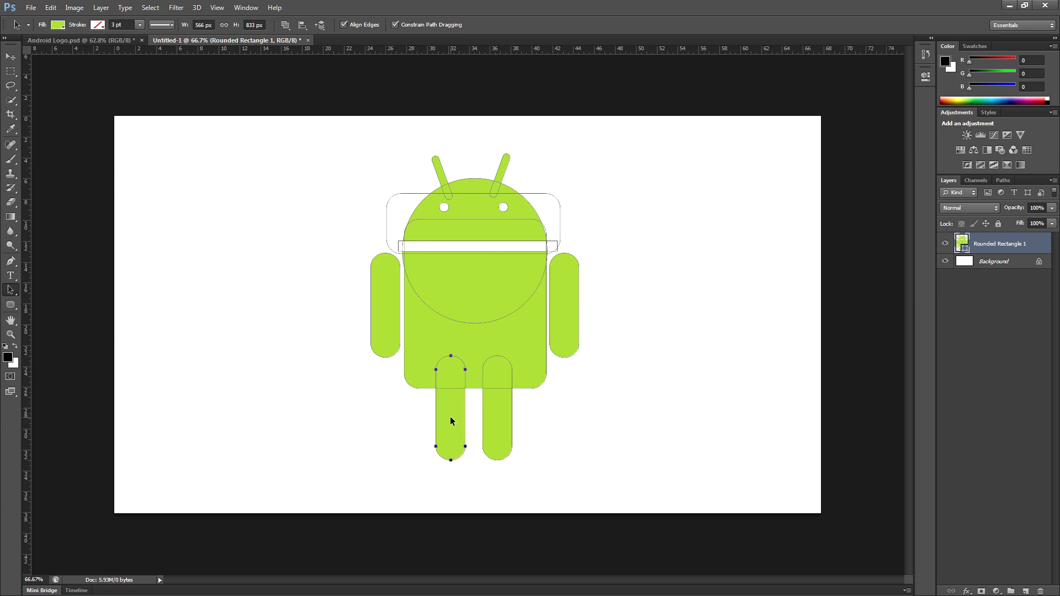
{"action": "left_click", "coordinate": [491, 422]}
{"action": "key", "text": "Left"}
{"action": "key", "text": "Left"}
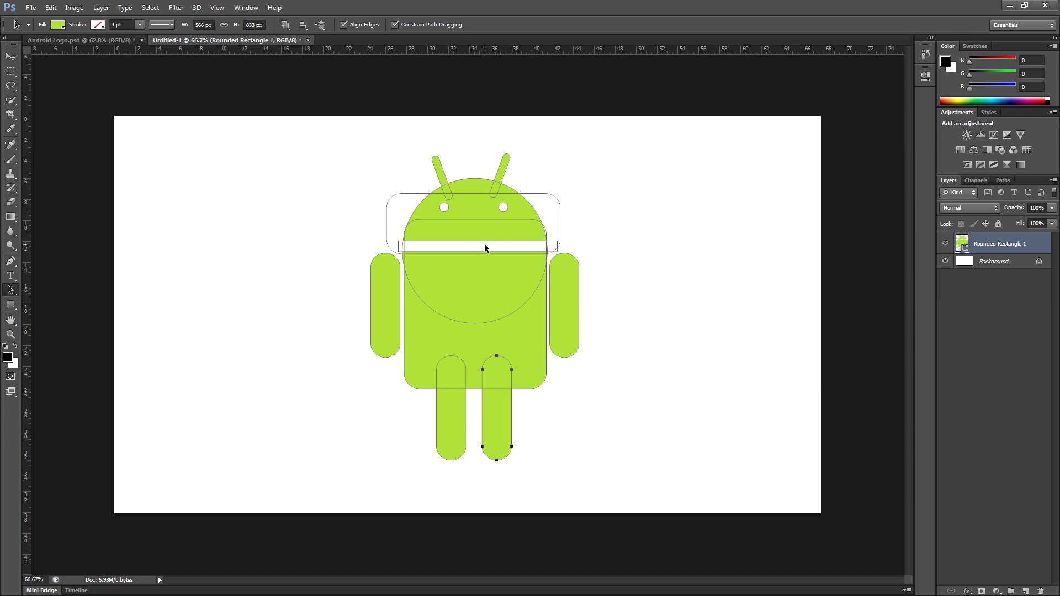
Transform the subtracting rectangle to make the gap between head and body narrower and slightly lower, and deselect the shape layer
{"action": "left_click", "coordinate": [485, 244]}
{"action": "key", "text": "ctrl+t"}
{"action": "left_click_drag", "start_coordinate": [478, 243], "coordinate": [480, 248]}
{"action": "key", "text": "Return"}
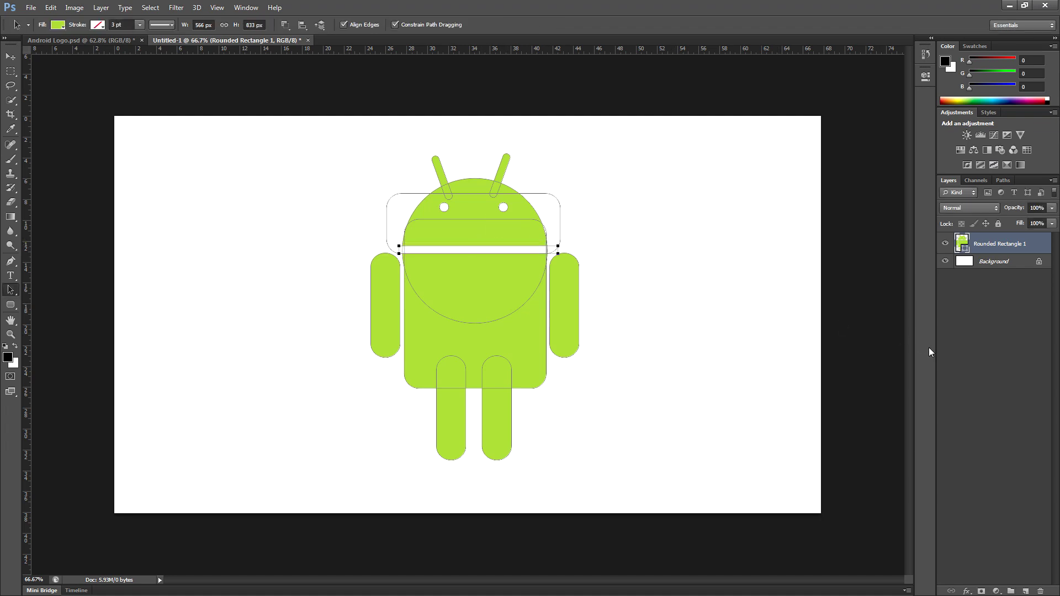
{"action": "left_click", "coordinate": [981, 369]}
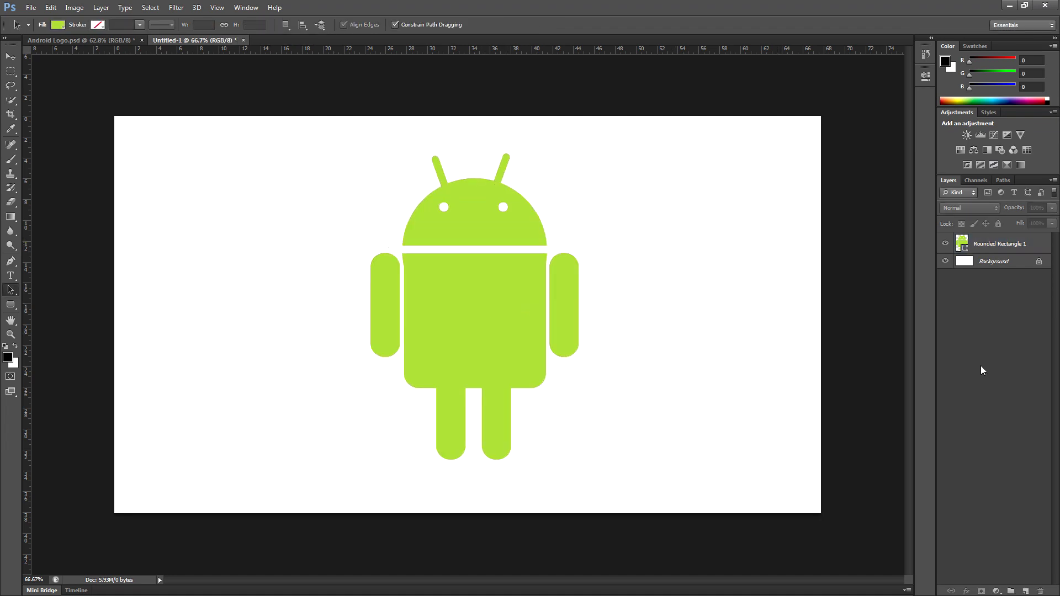
Fill the Background layer with the dark blue colour 0d3b79
{"action": "left_click", "coordinate": [987, 265]}
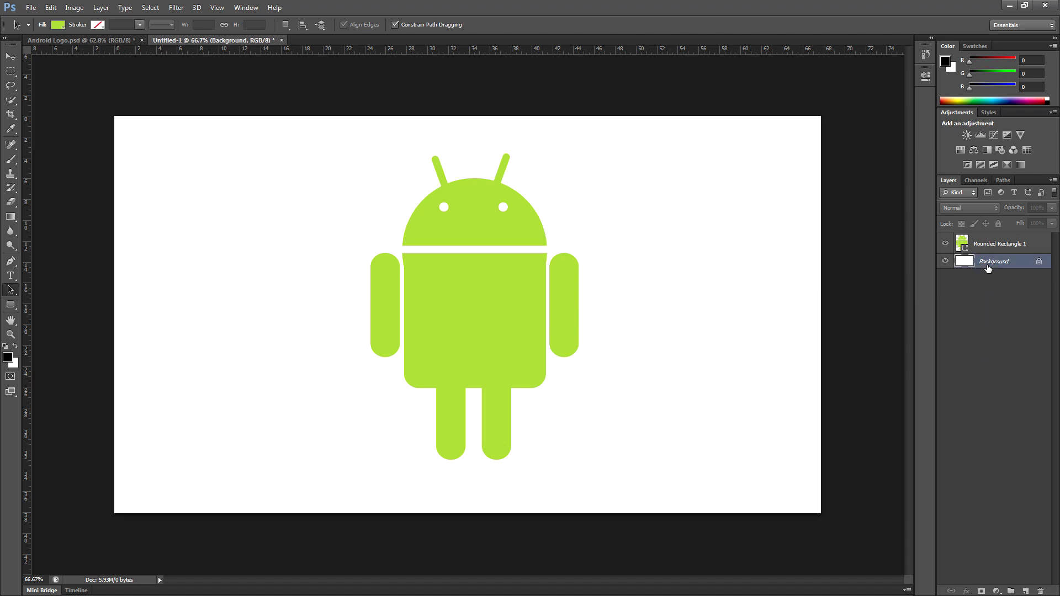
{"action": "left_click", "coordinate": [51, 7]}
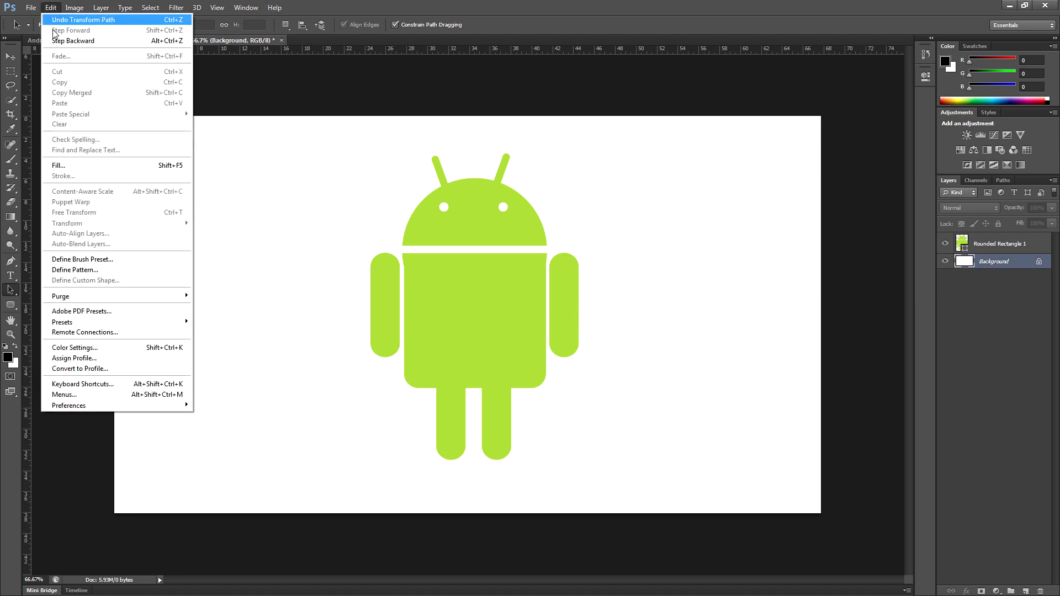
{"action": "left_click", "coordinate": [152, 165]}
{"action": "left_click", "coordinate": [529, 183]}
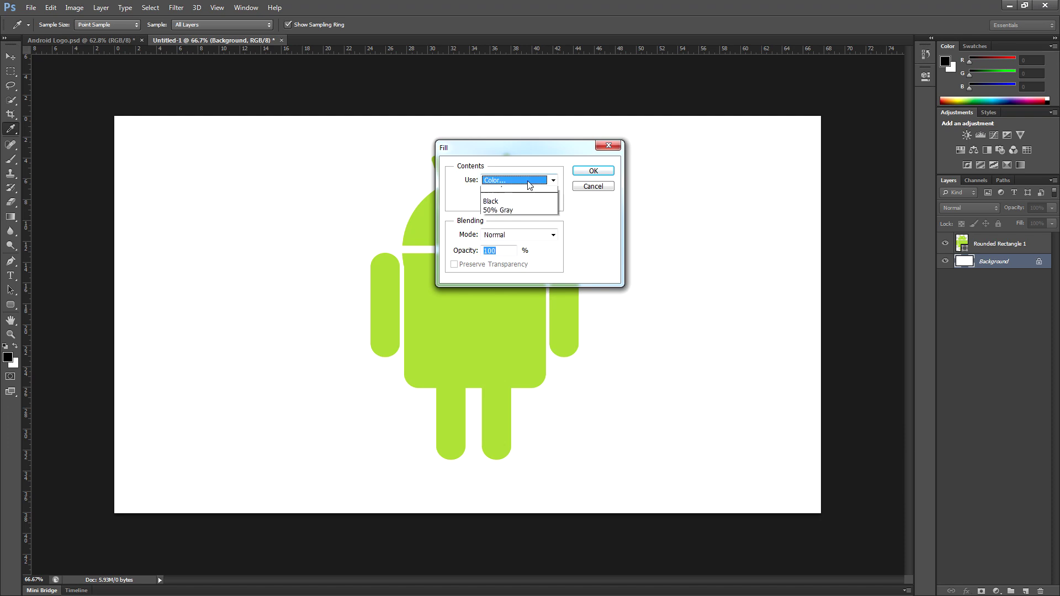
{"action": "left_click", "coordinate": [526, 208]}
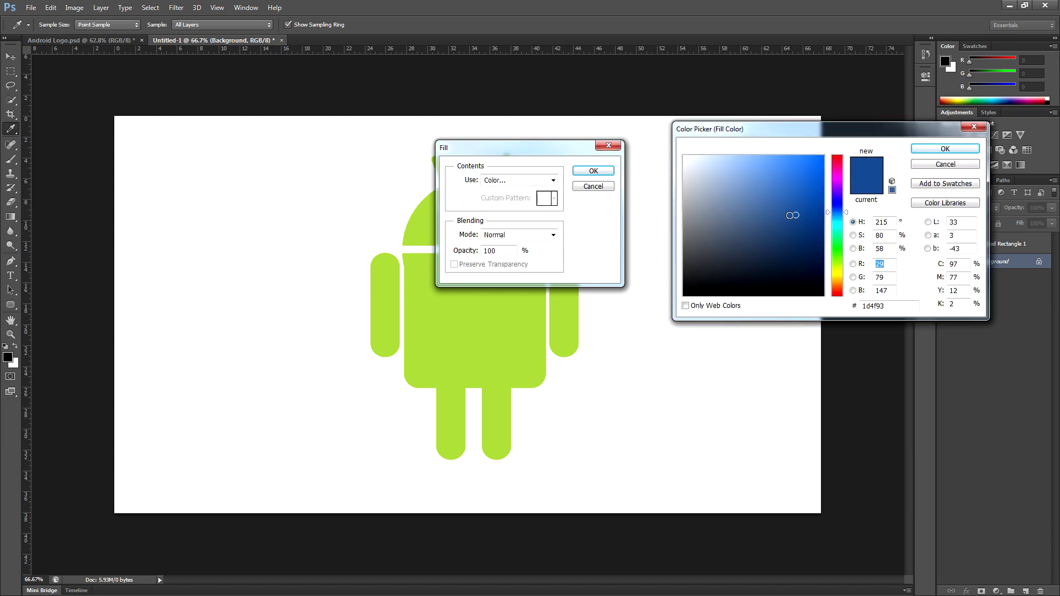
{"action": "left_click", "coordinate": [808, 229]}
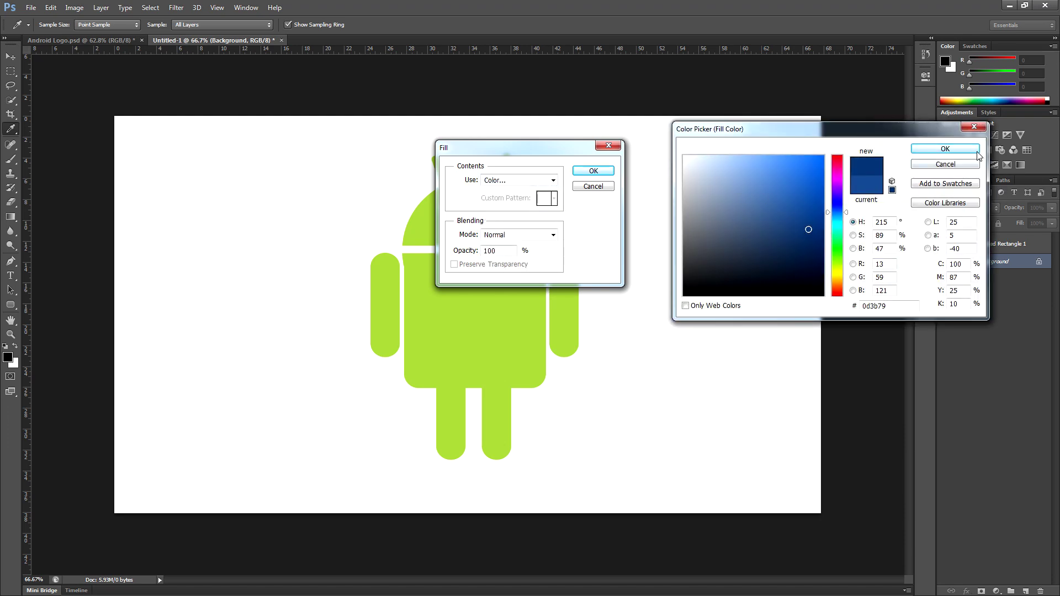
{"action": "left_click", "coordinate": [942, 149]}
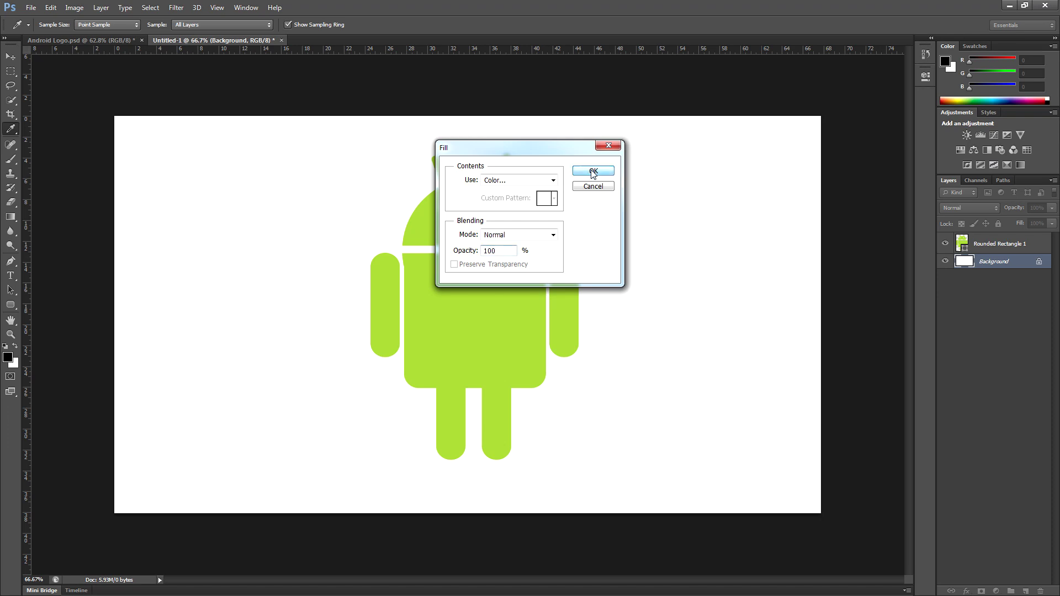
{"action": "left_click", "coordinate": [592, 172]}
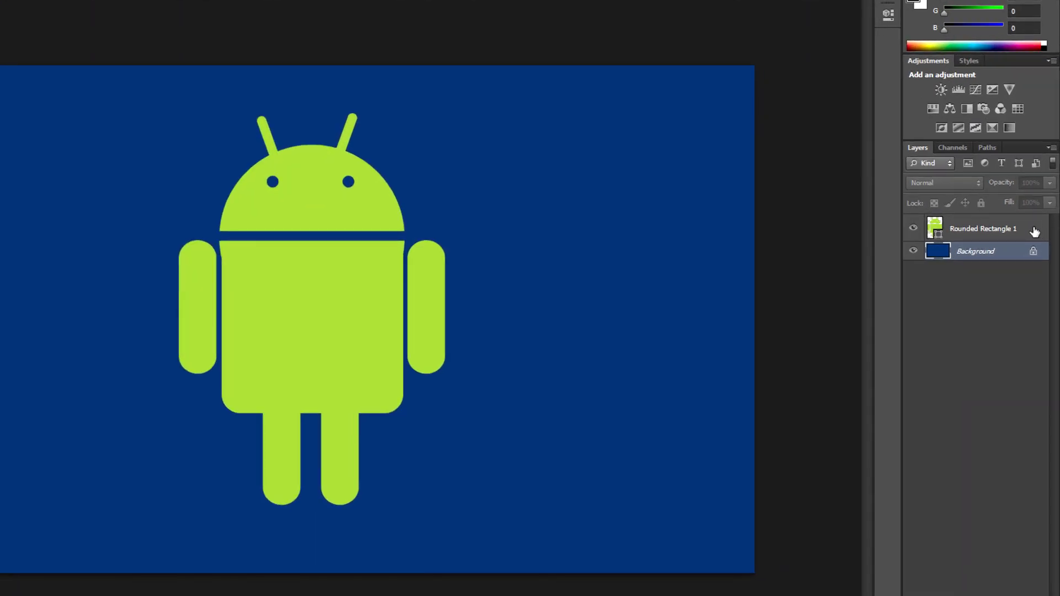
Apply a white 16 px Stroke layer style, positioned outside, to the robot's shape layer
{"action": "double_click", "coordinate": [1034, 230]}
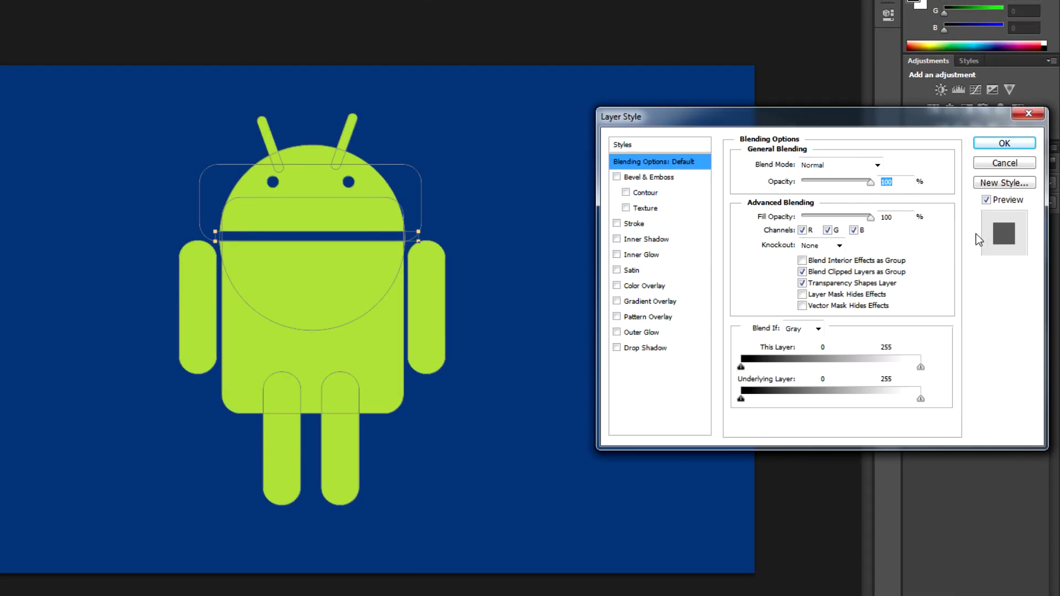
{"action": "left_click", "coordinate": [617, 224]}
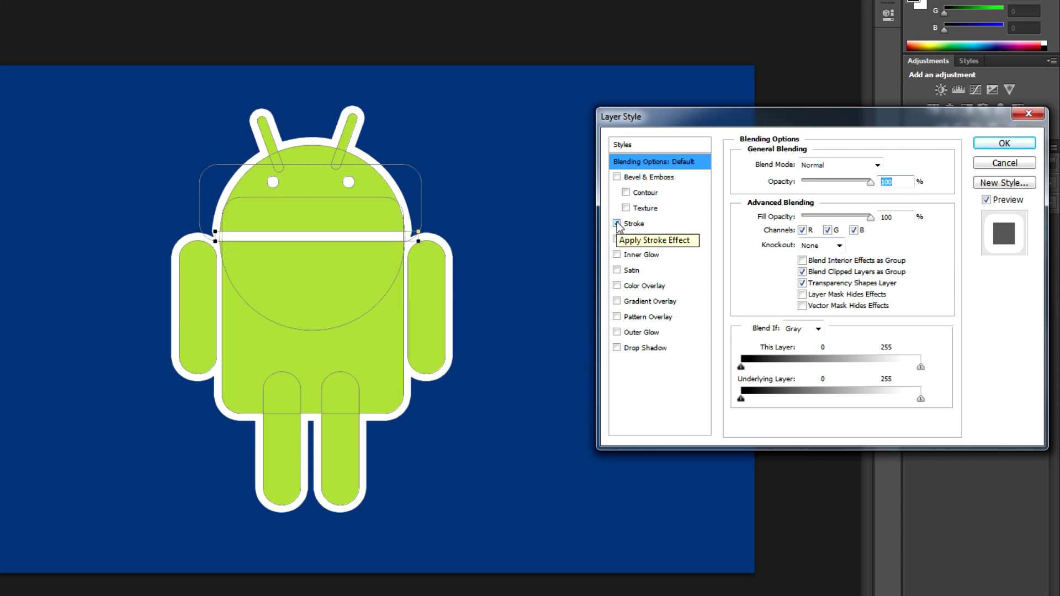
{"action": "left_click", "coordinate": [704, 227]}
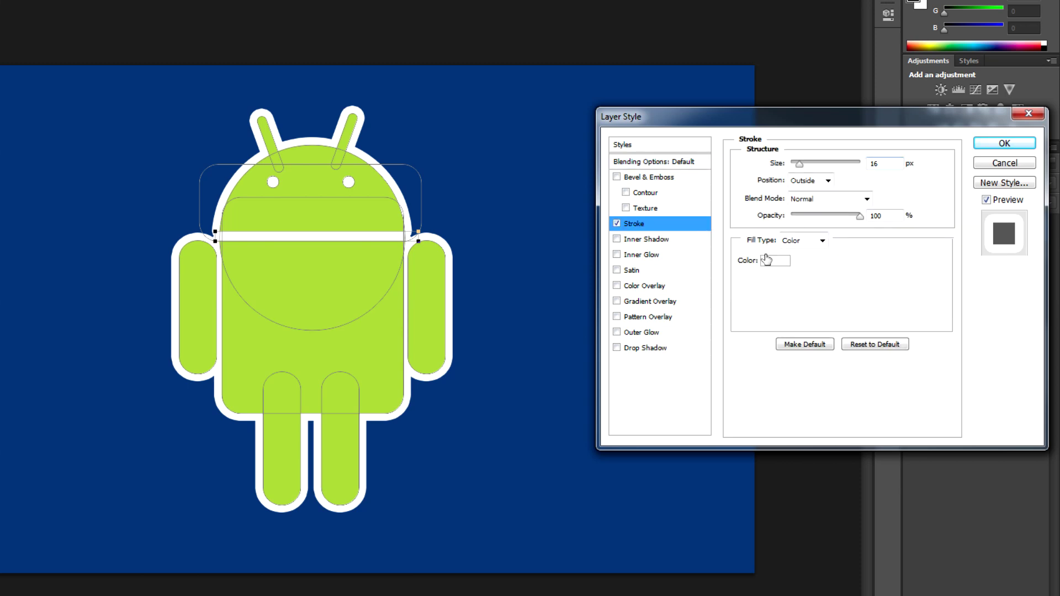
{"action": "left_click", "coordinate": [1004, 143]}
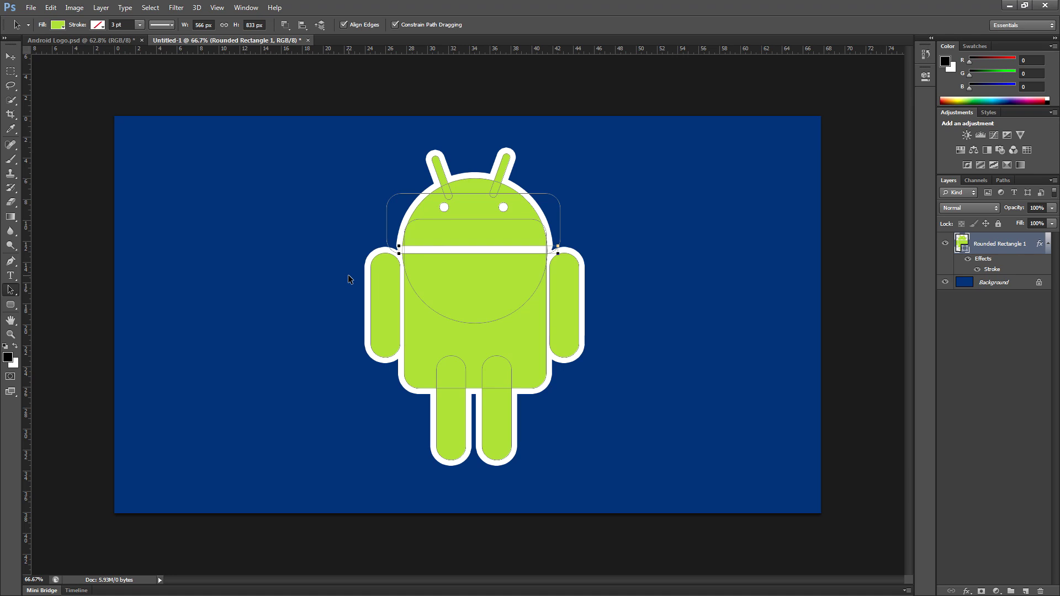
{"action": "key", "text": "ctrl+t"}
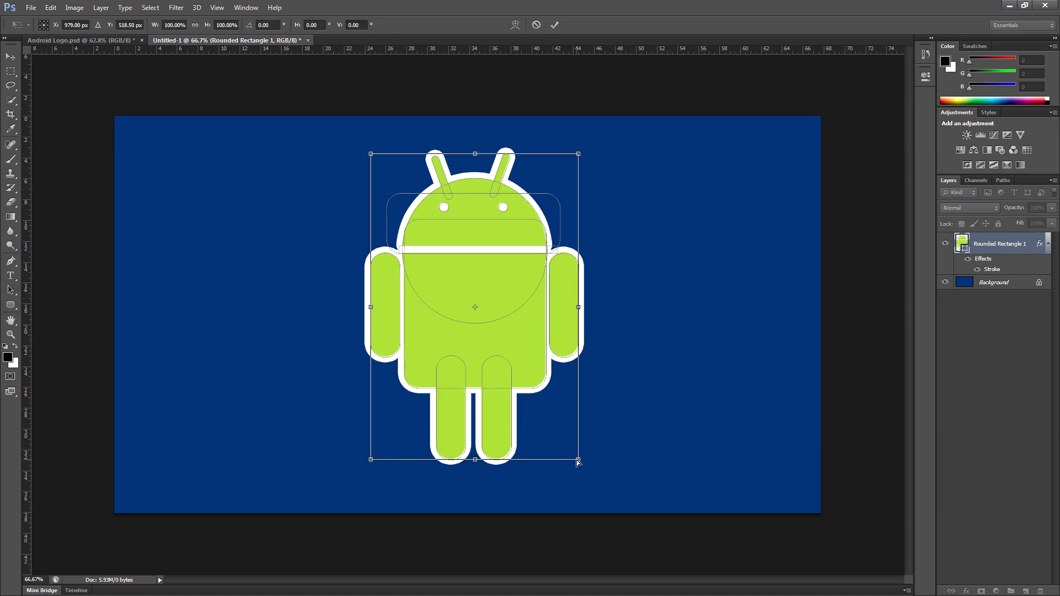
{"action": "key", "text": "a"}
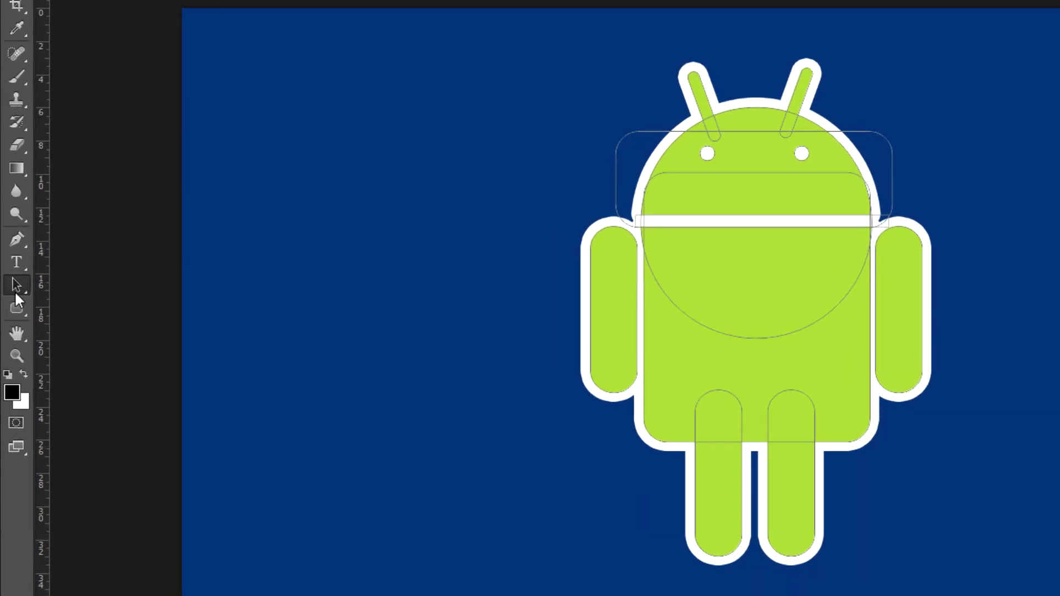
Add a white text layer reading "ANDROID" to the lower right of the robot
{"action": "left_click", "coordinate": [15, 263]}
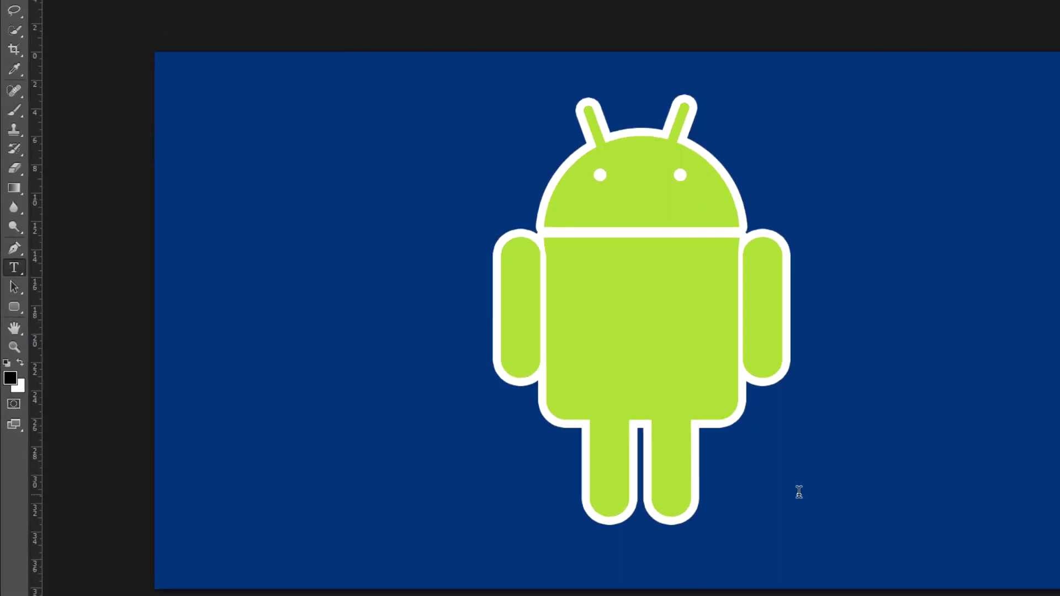
{"action": "left_click", "coordinate": [799, 492]}
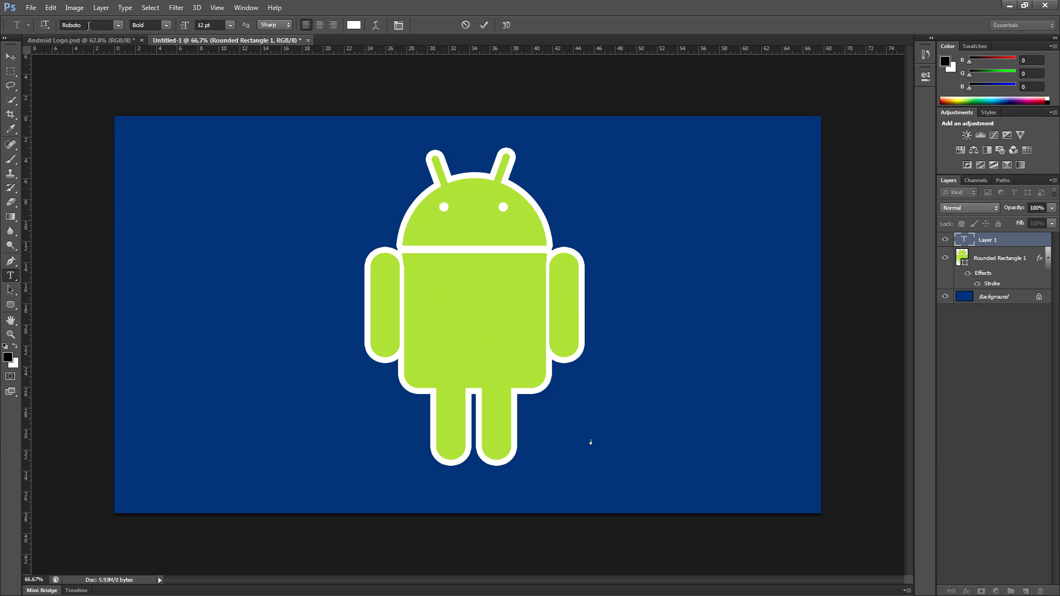
{"action": "left_click", "coordinate": [354, 25]}
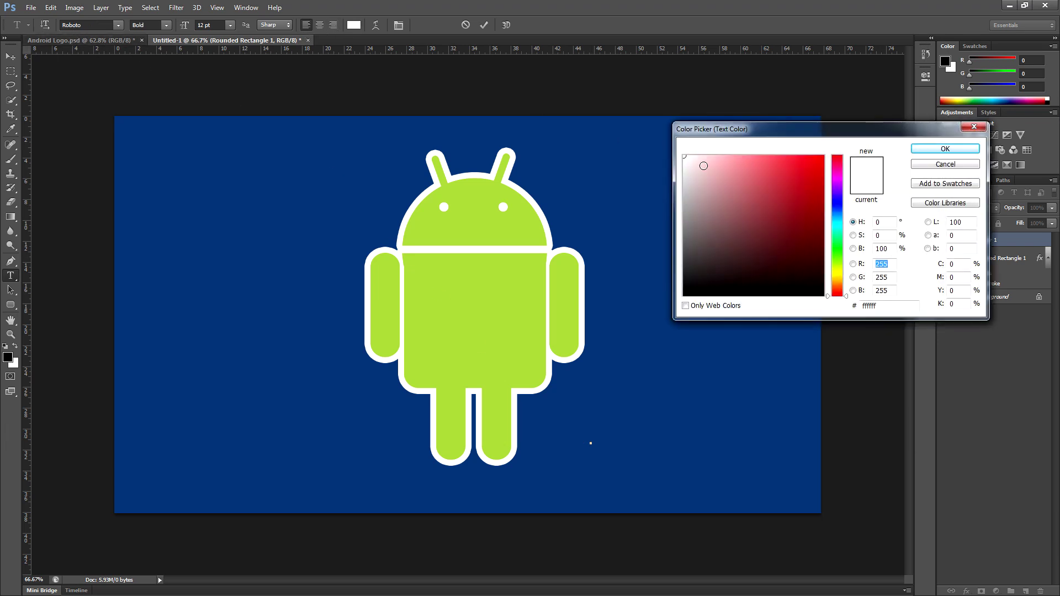
{"action": "left_click", "coordinate": [962, 132]}
{"action": "type", "text": "ANDROID"}
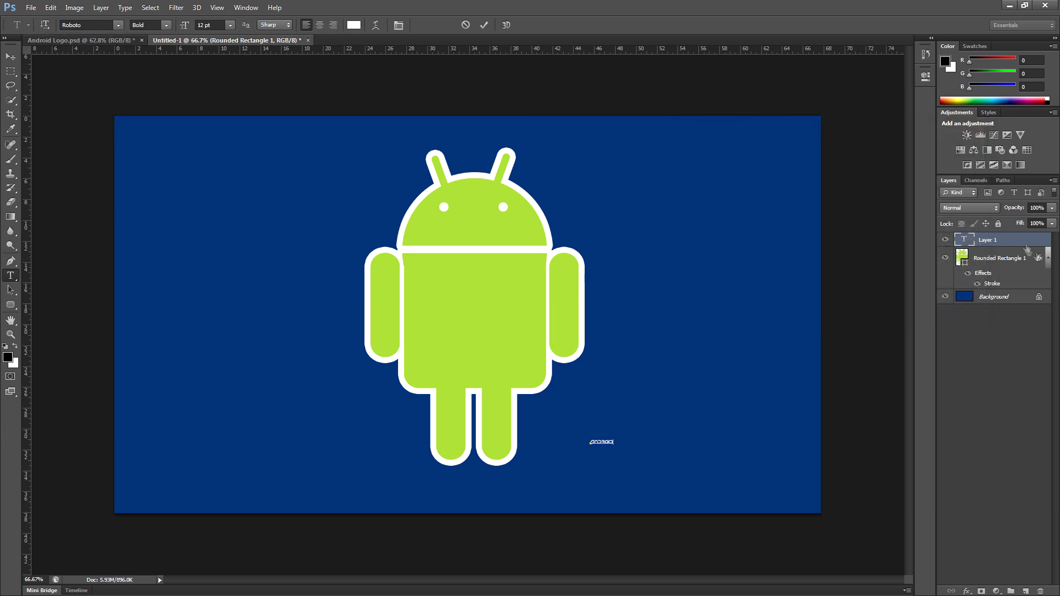
{"action": "key", "text": "ctrl+Return"}
Enlarge the ANDROID text to about 1010% and position it directly beneath the robot's feet
{"action": "key", "text": "ctrl+t"}
{"action": "left_click_drag", "start_coordinate": [621, 430], "coordinate": [823, 387]}
{"action": "left_click_drag", "start_coordinate": [717, 409], "coordinate": [475, 480]}
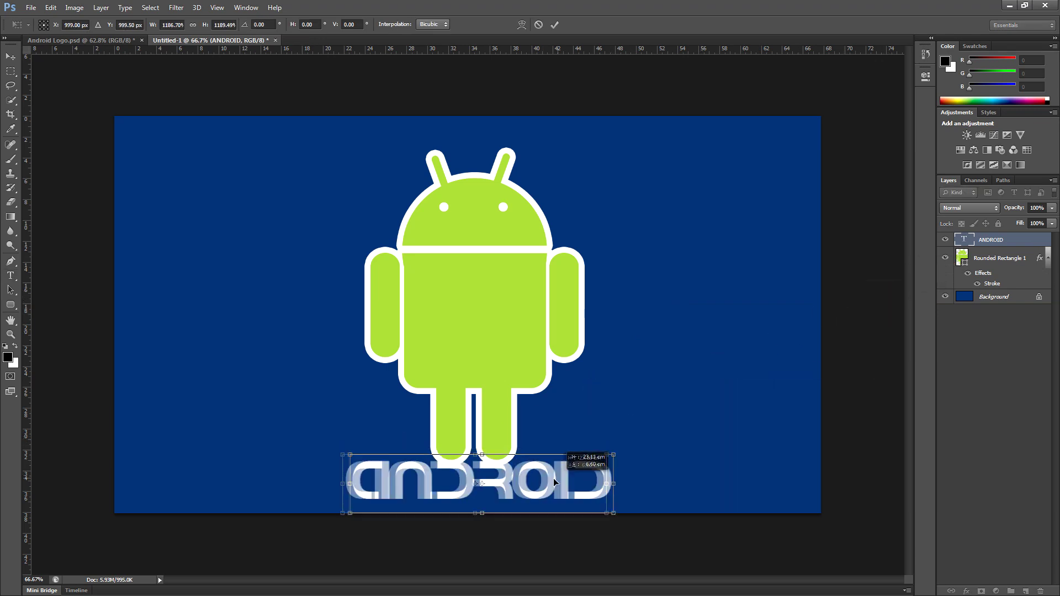
{"action": "left_click_drag", "start_coordinate": [610, 450], "coordinate": [573, 476]}
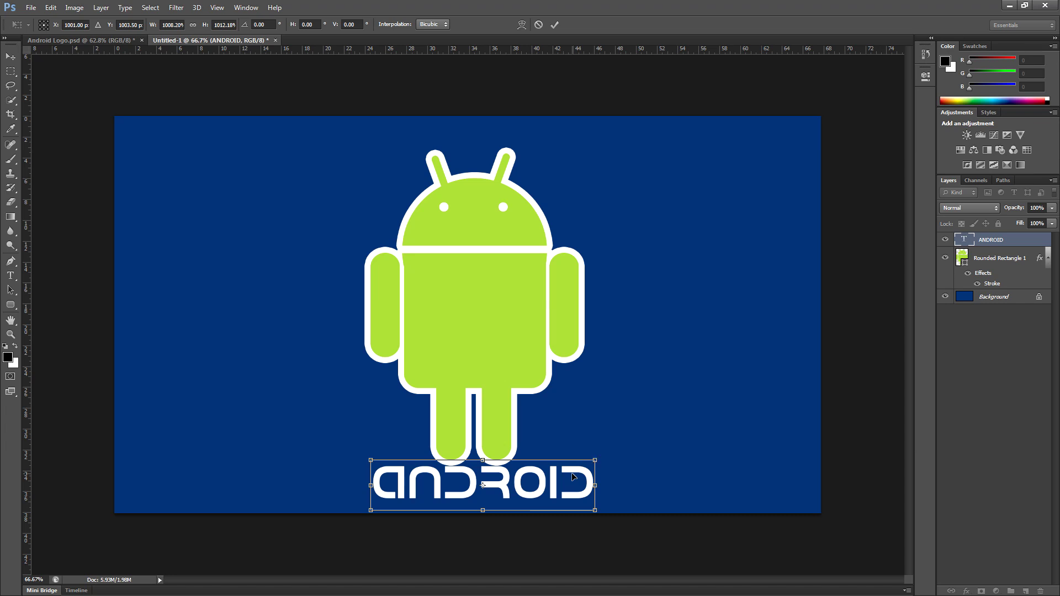
{"action": "key", "text": "Return"}
Move the robot's shape layer up and scale it to about 94% so it clears the ANDROID text
{"action": "left_click", "coordinate": [998, 257]}
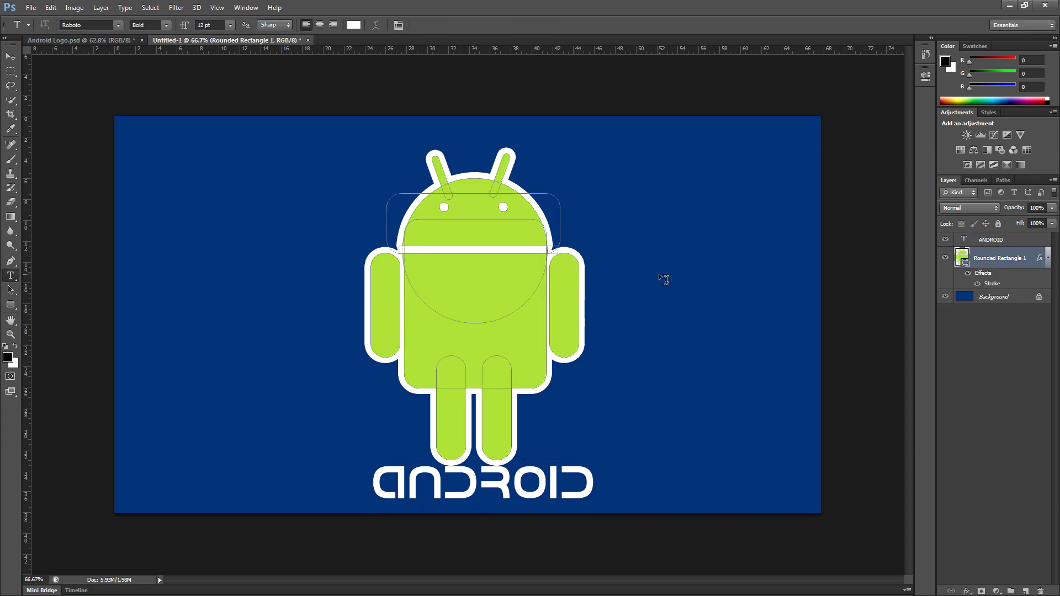
{"action": "key", "text": "ctrl+t"}
{"action": "key", "text": "shift+Up"}
{"action": "key", "text": "shift+Up"}
{"action": "key", "text": "shift+Up"}
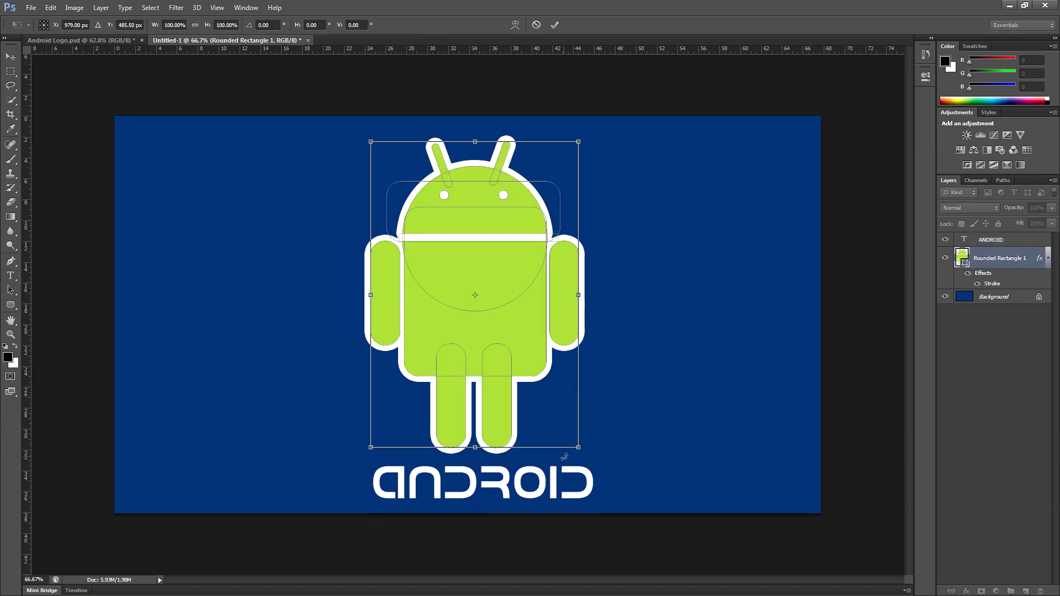
{"action": "left_click_drag", "start_coordinate": [578, 447], "coordinate": [560, 428]}
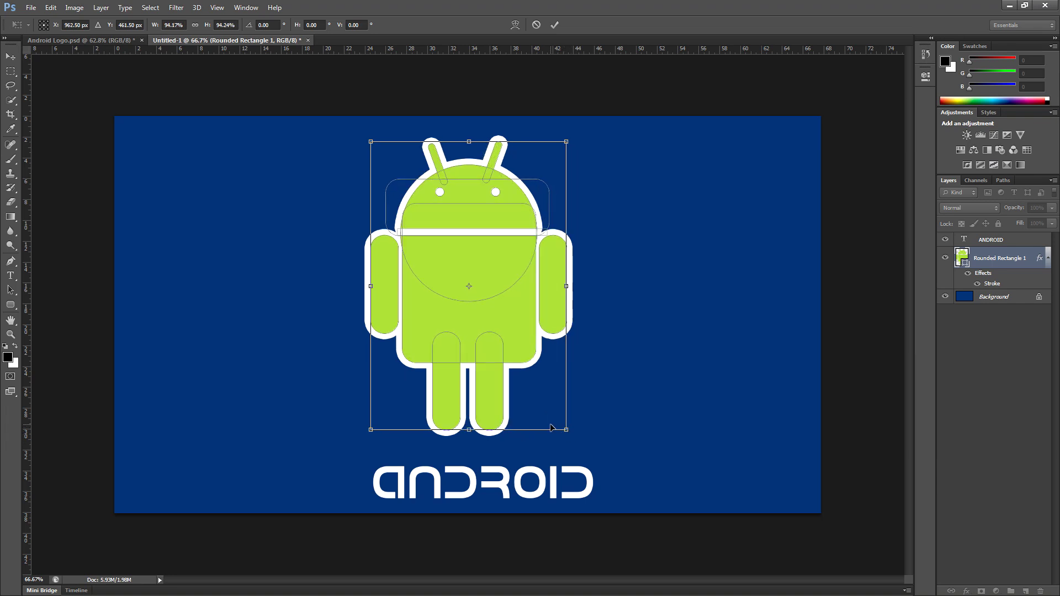
Shift the robot about 1.38 cm right and 0.71 cm down to centre it above the text, and deselect its layer
{"action": "key", "text": "shift+Right"}
{"action": "key", "text": "shift+Right"}
{"action": "key", "text": "shift+Right"}
{"action": "key", "text": "shift+Right"}
{"action": "key", "text": "shift+Down"}
{"action": "key", "text": "shift+Down"}
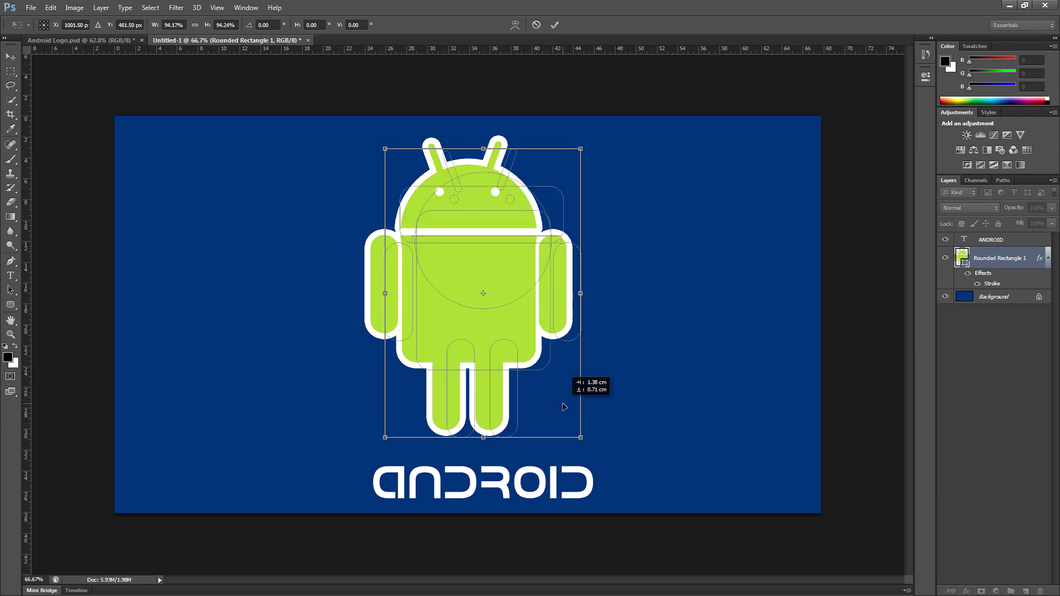
{"action": "key", "text": "Return"}
{"action": "key", "text": "t"}
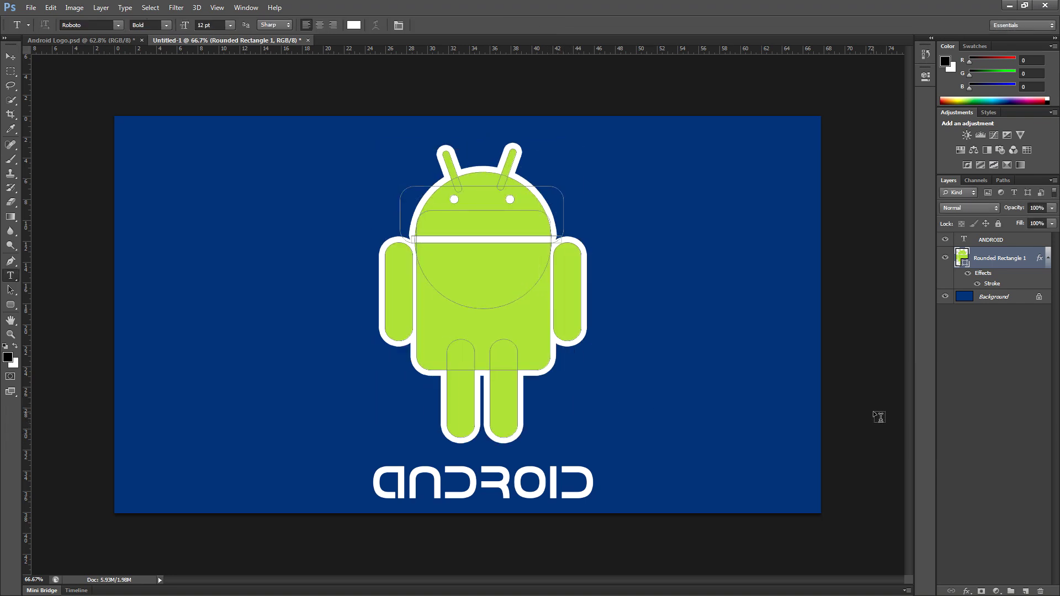
{"action": "left_click", "coordinate": [1007, 413]}
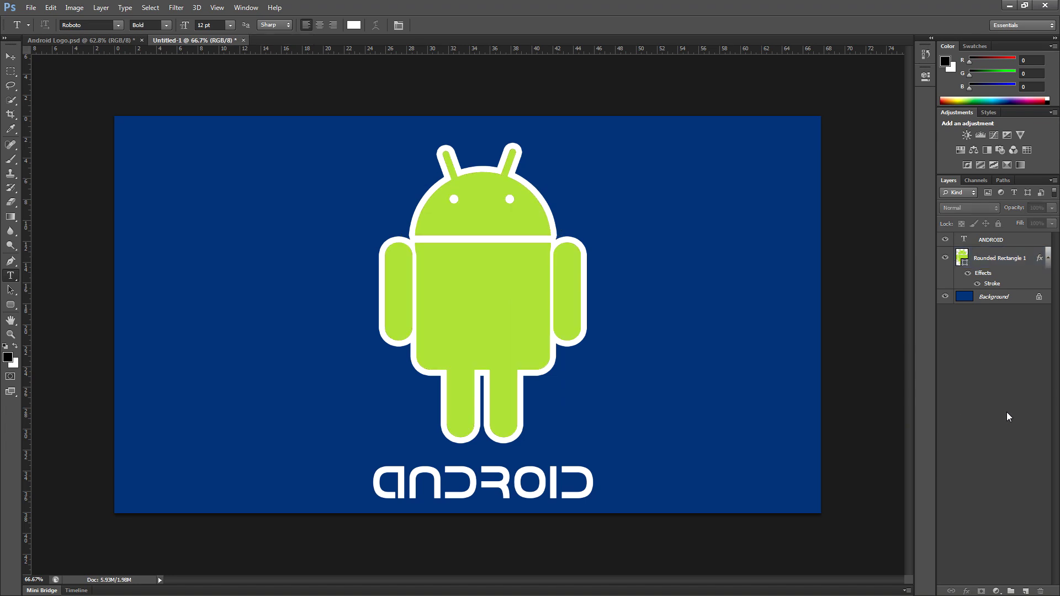